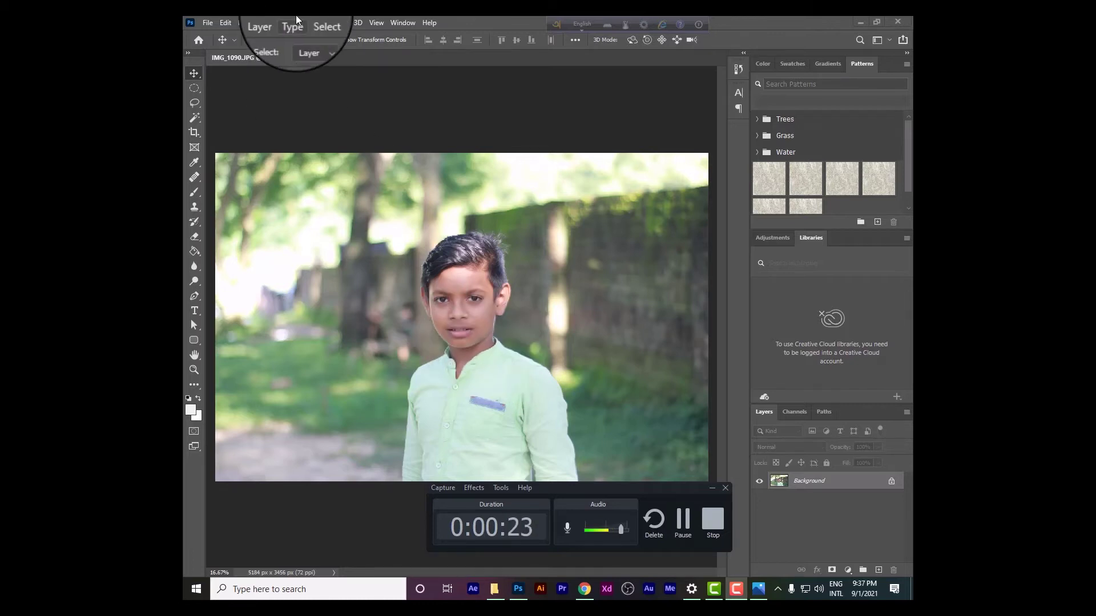
Try a Gaussian Blur with a 47-pixel radius on the original Background layer.
click(340, 23)
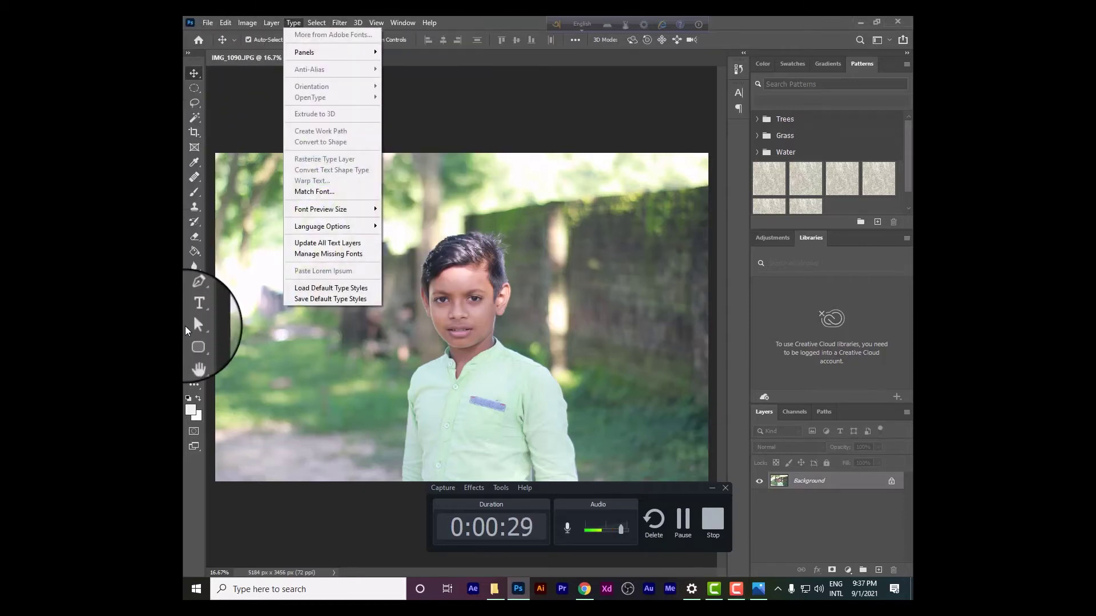
mouse_move(252, 20)
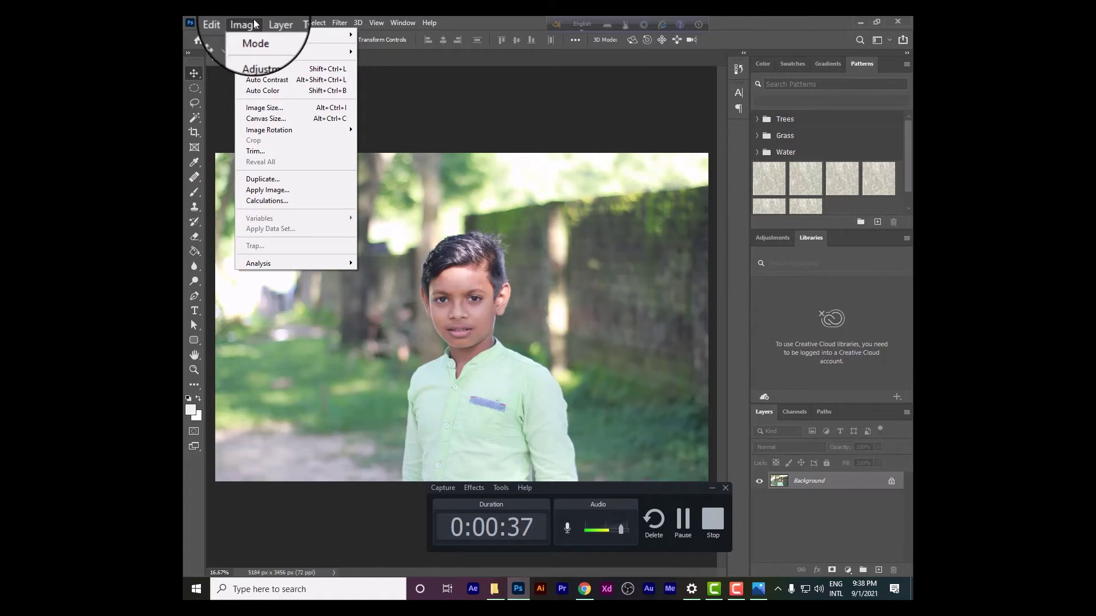
mouse_move(309, 21)
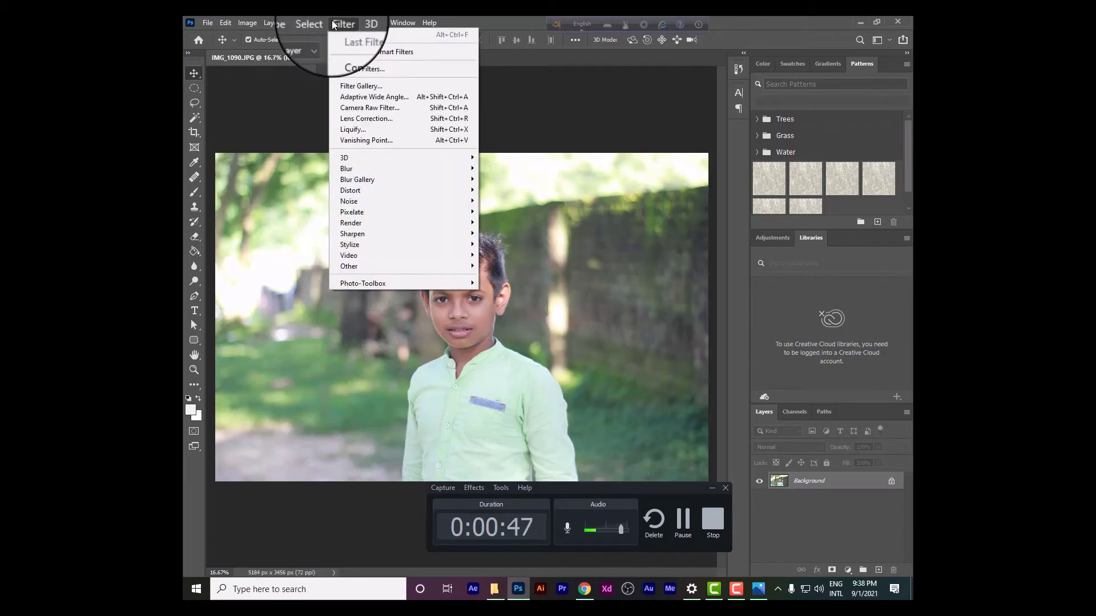
mouse_move(386, 171)
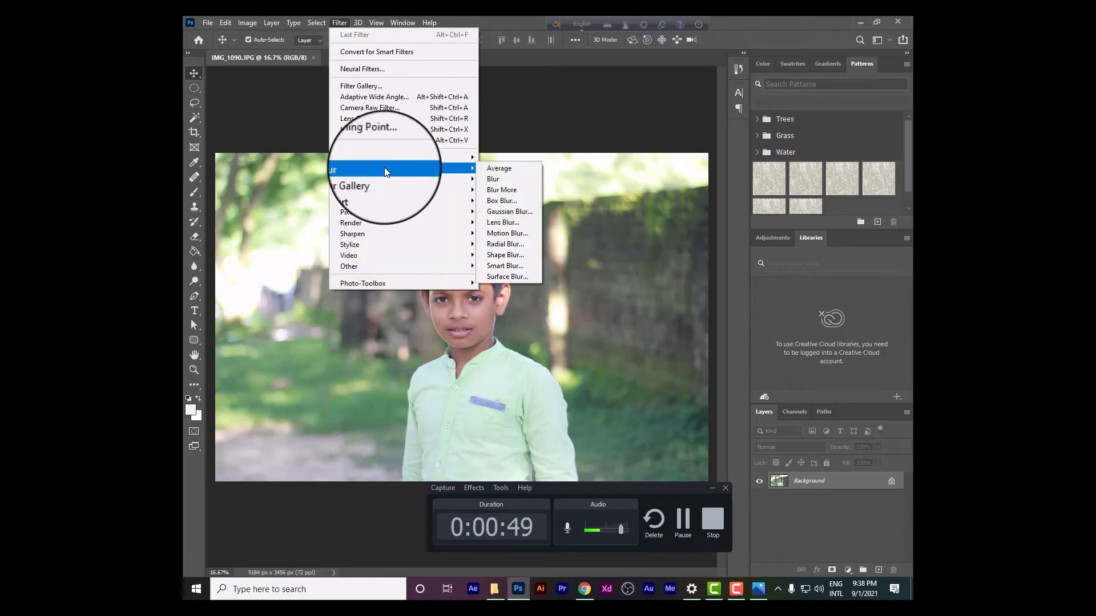
click(510, 212)
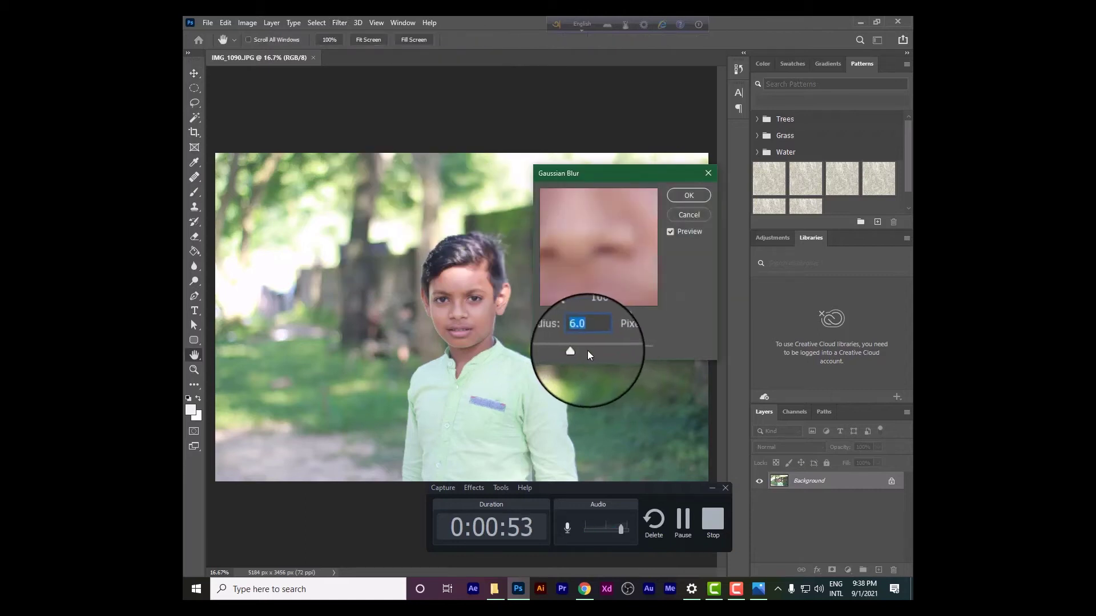
drag(575, 351, 603, 349)
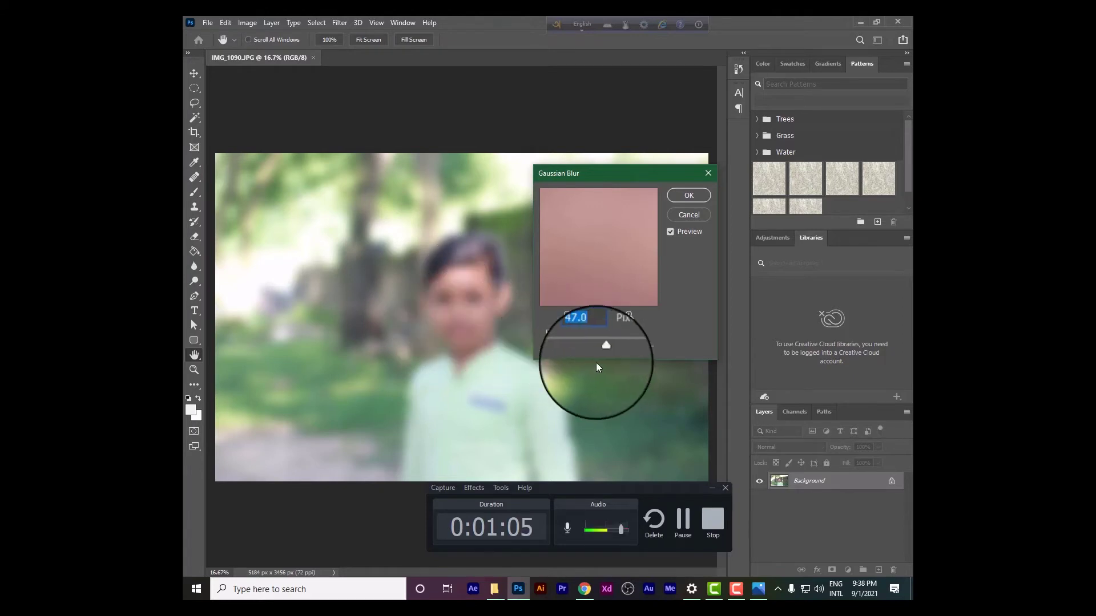
click(686, 215)
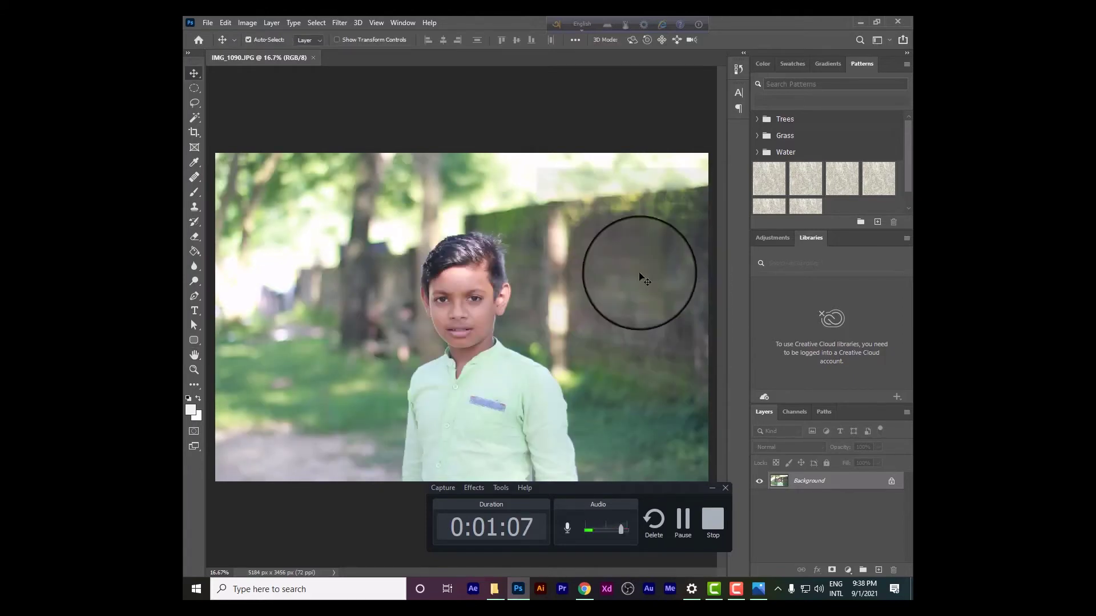
Duplicate the Background layer and copy the boy from the duplicate onto his own layer using the Subject selection.
key(ctrl+j)
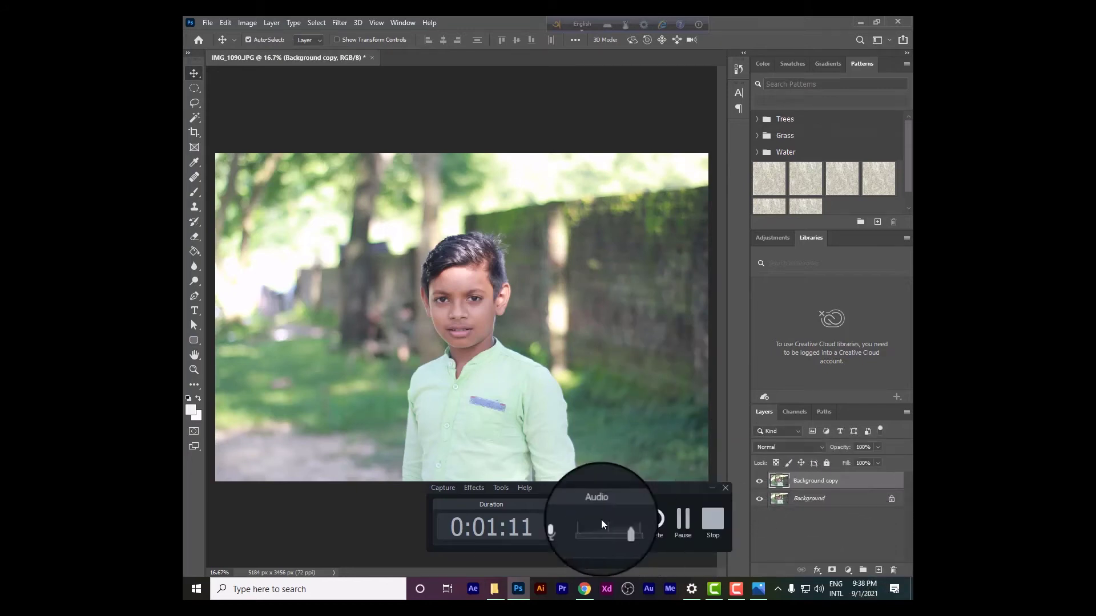
drag(602, 491, 603, 495)
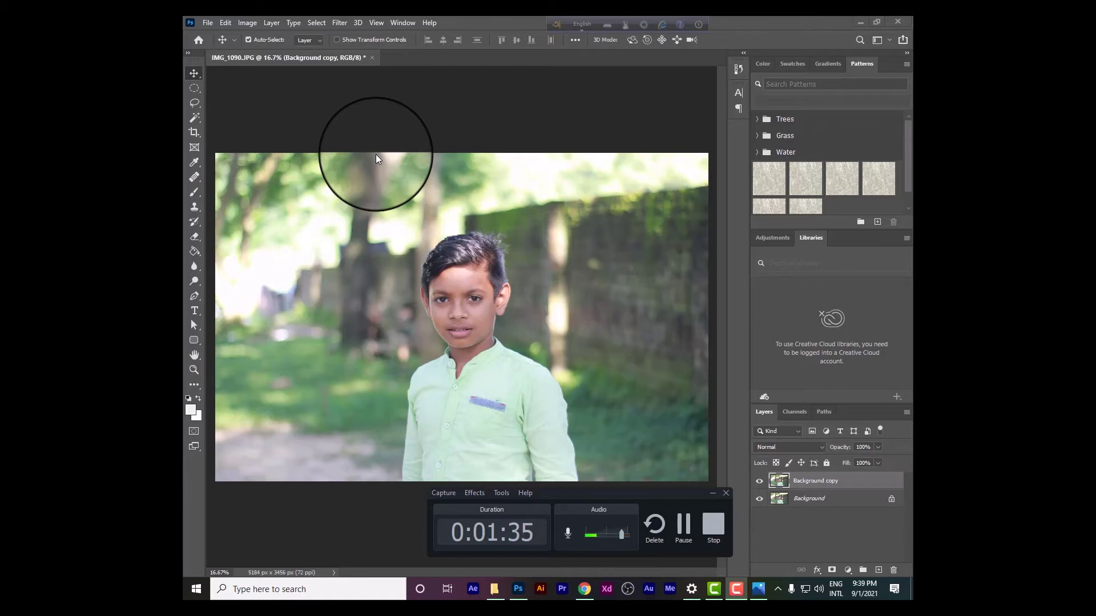
click(315, 23)
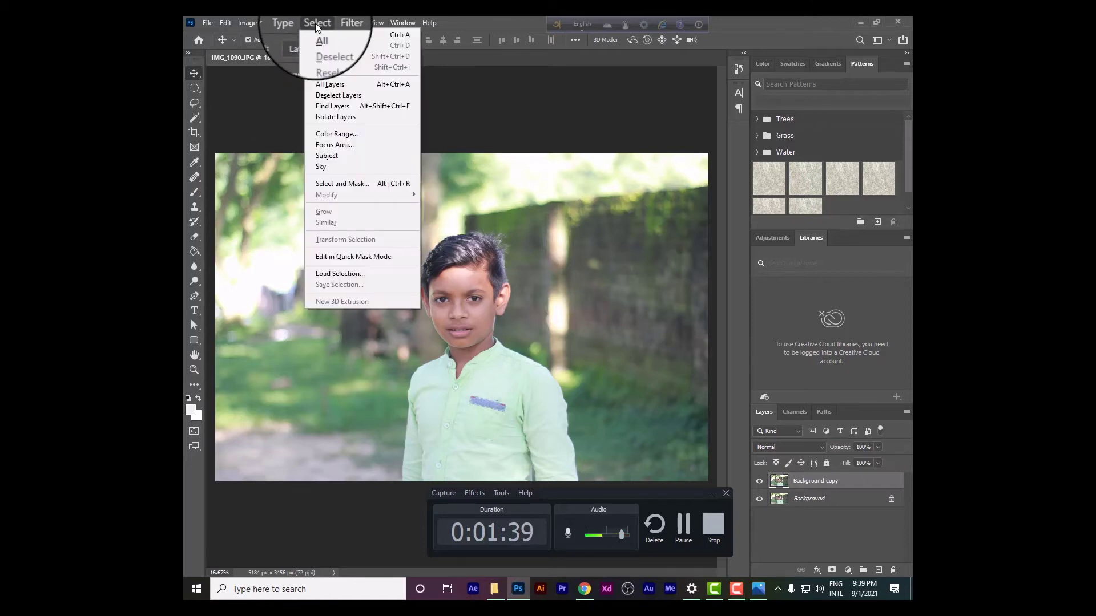
click(348, 157)
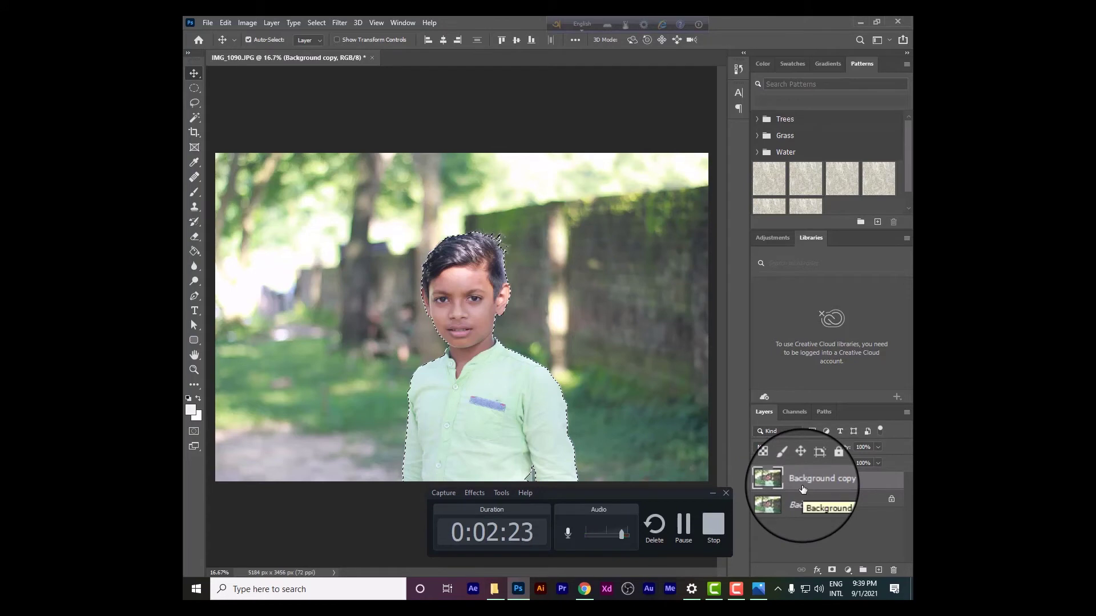
key(ctrl+j)
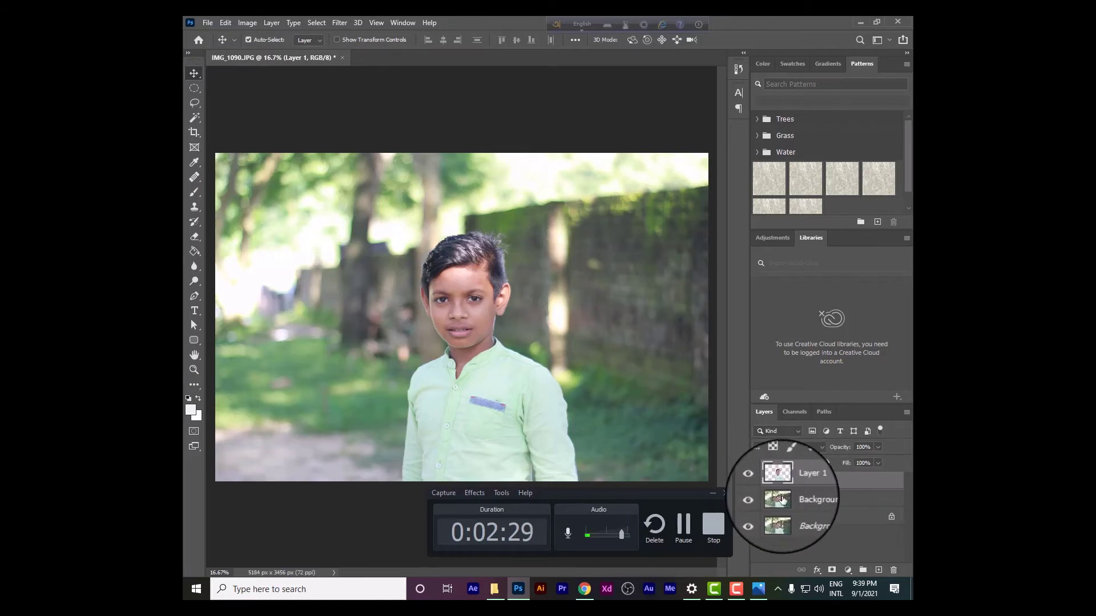
Try a Gaussian Blur with a 47-pixel radius on the Background copy layer beneath the boy's cutout.
click(783, 500)
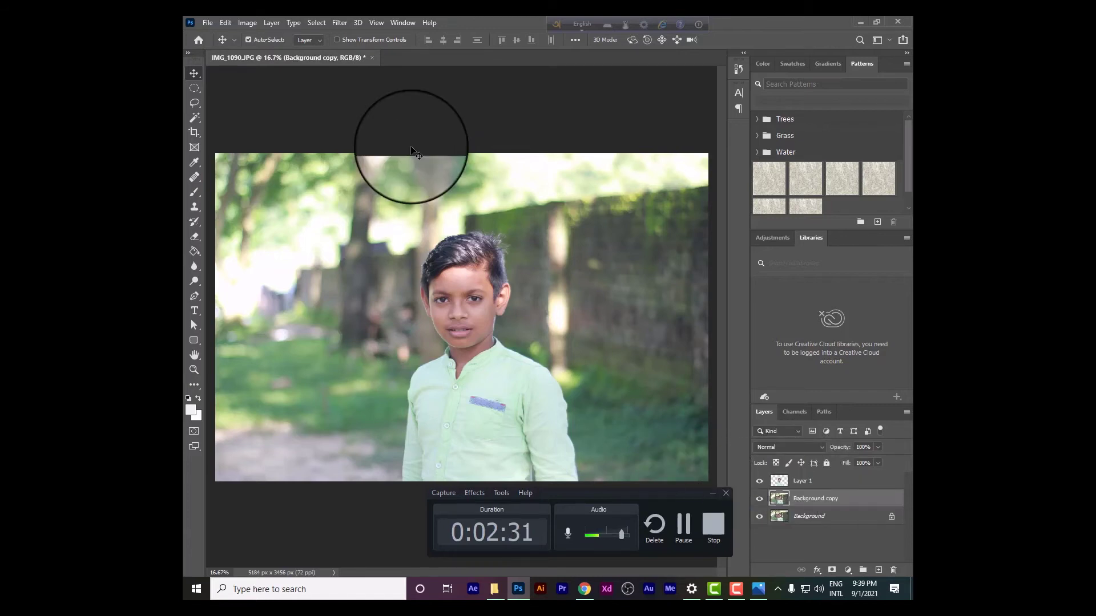
click(344, 20)
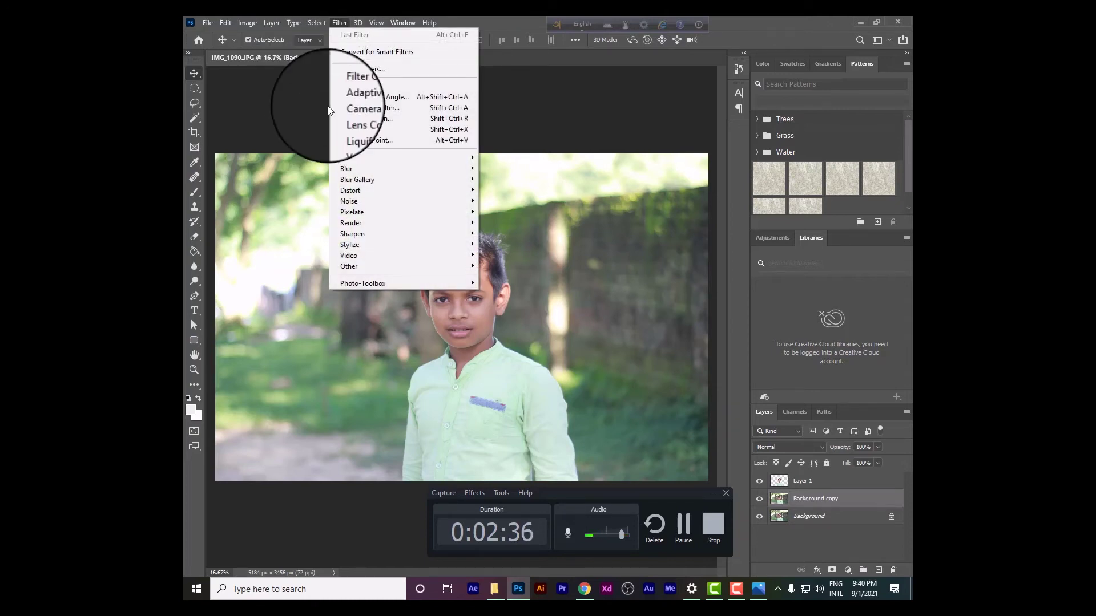
mouse_move(462, 168)
click(514, 212)
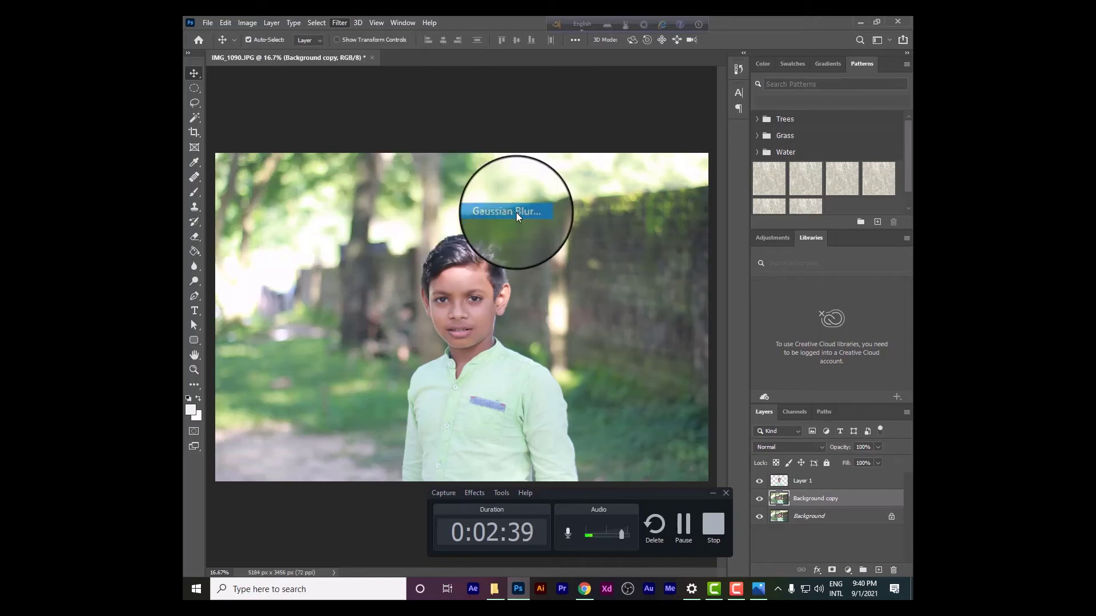
drag(574, 352, 603, 347)
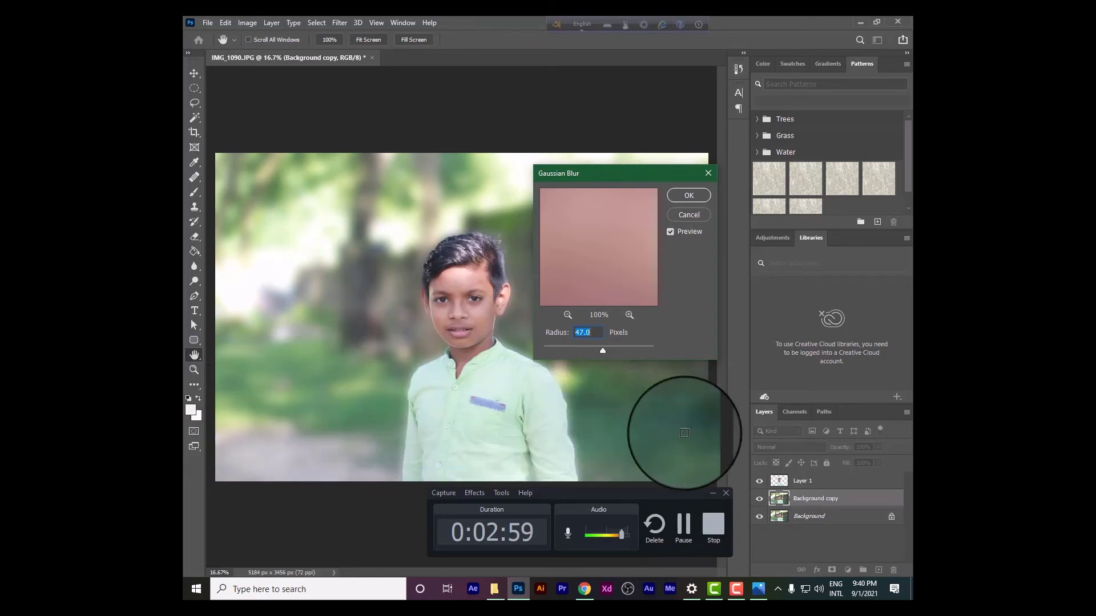
drag(653, 347, 578, 351)
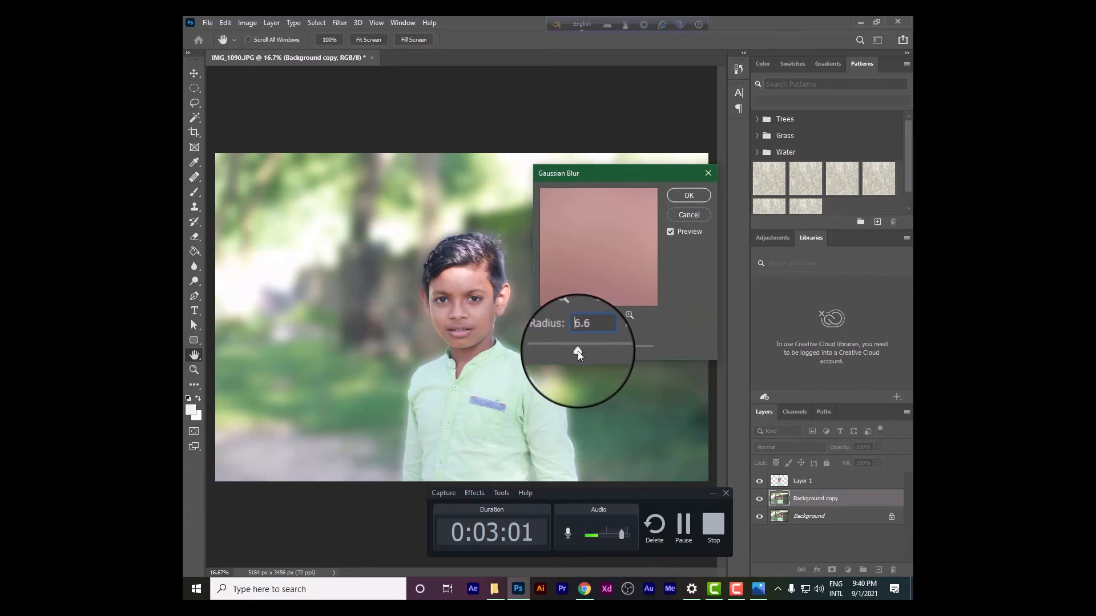
click(684, 215)
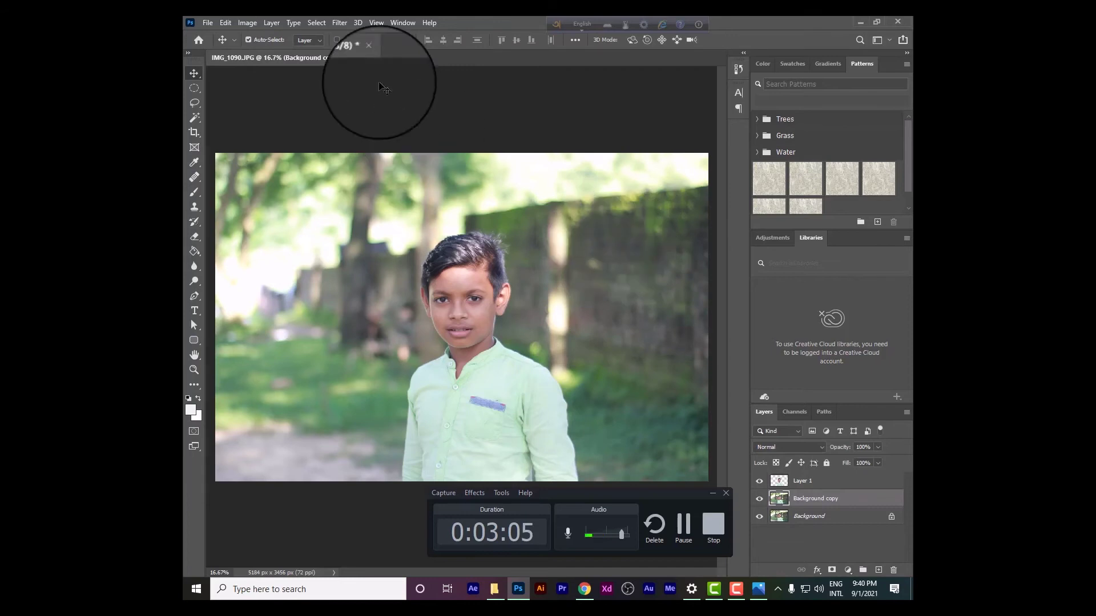
Try a 57 px Tilt-Shift blur on the Background copy layer, with its centre near the lower edge of the photo.
click(337, 22)
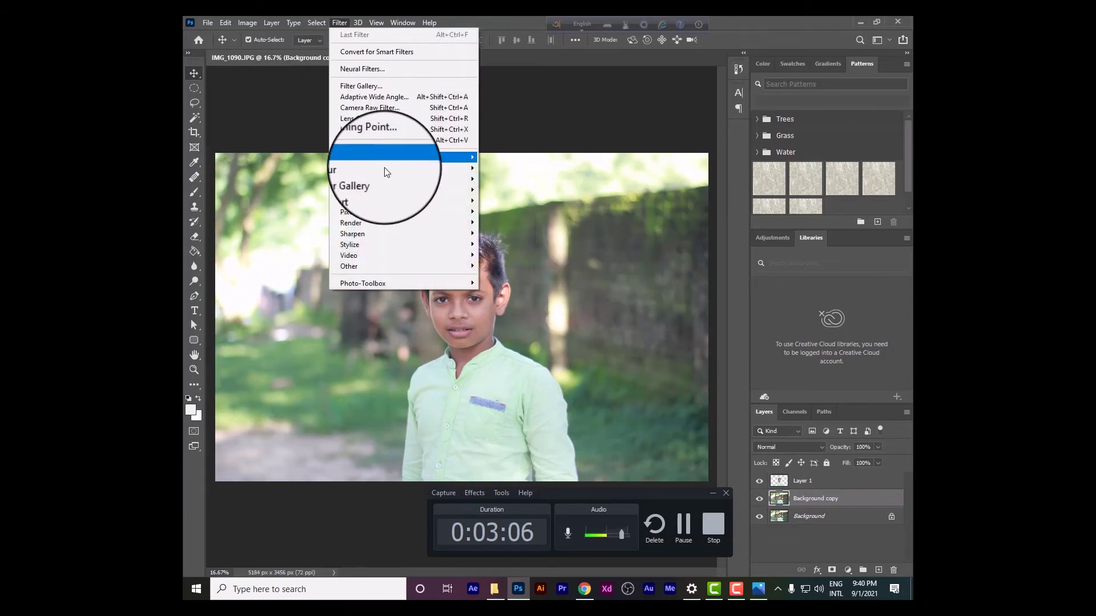
mouse_move(392, 184)
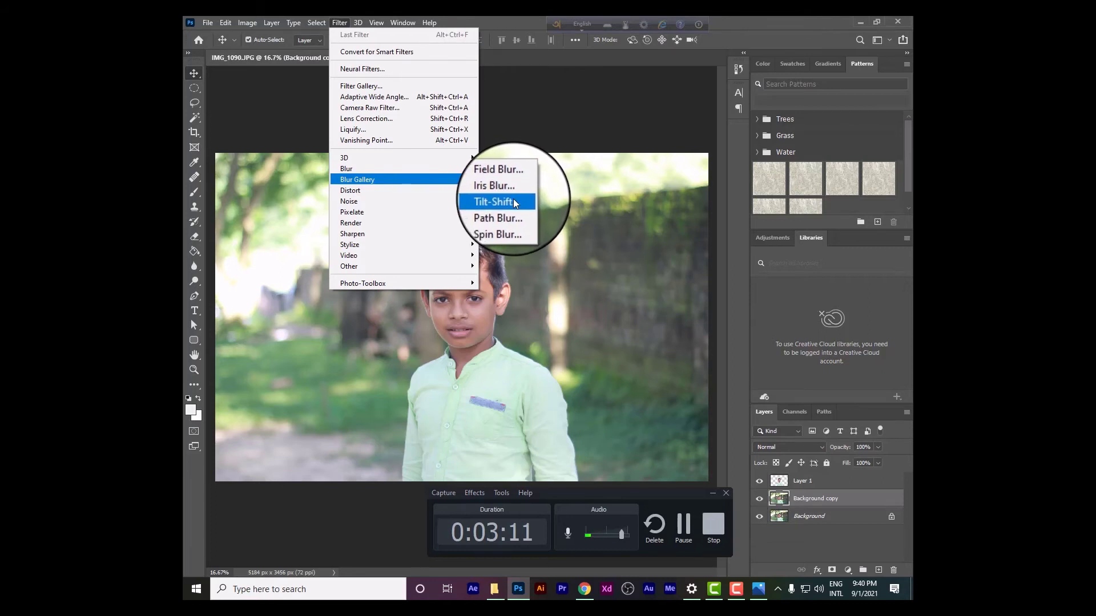
click(513, 200)
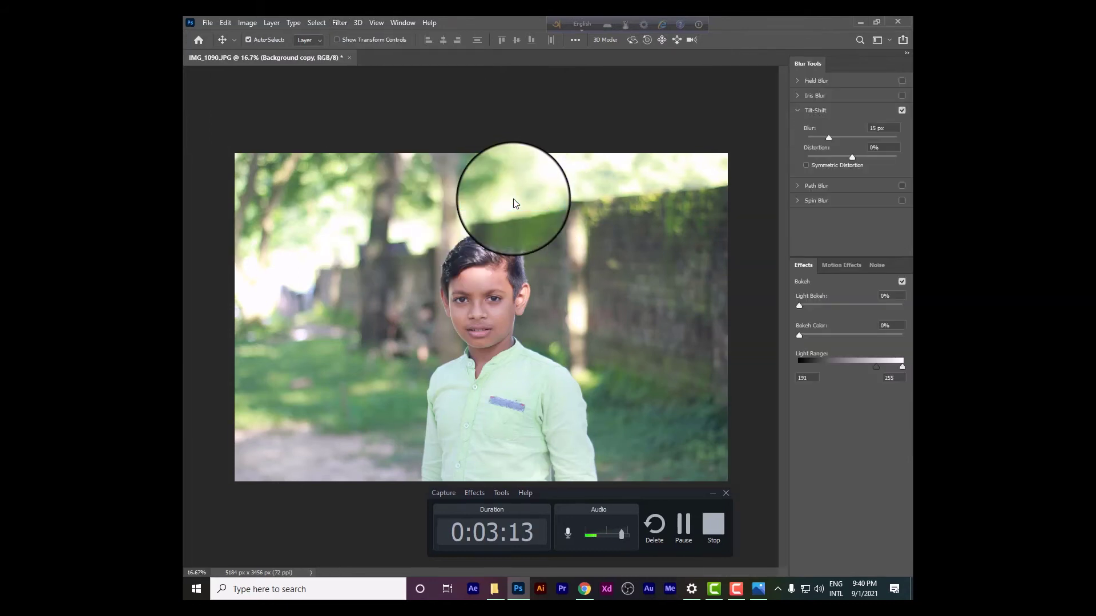
drag(481, 317, 479, 502)
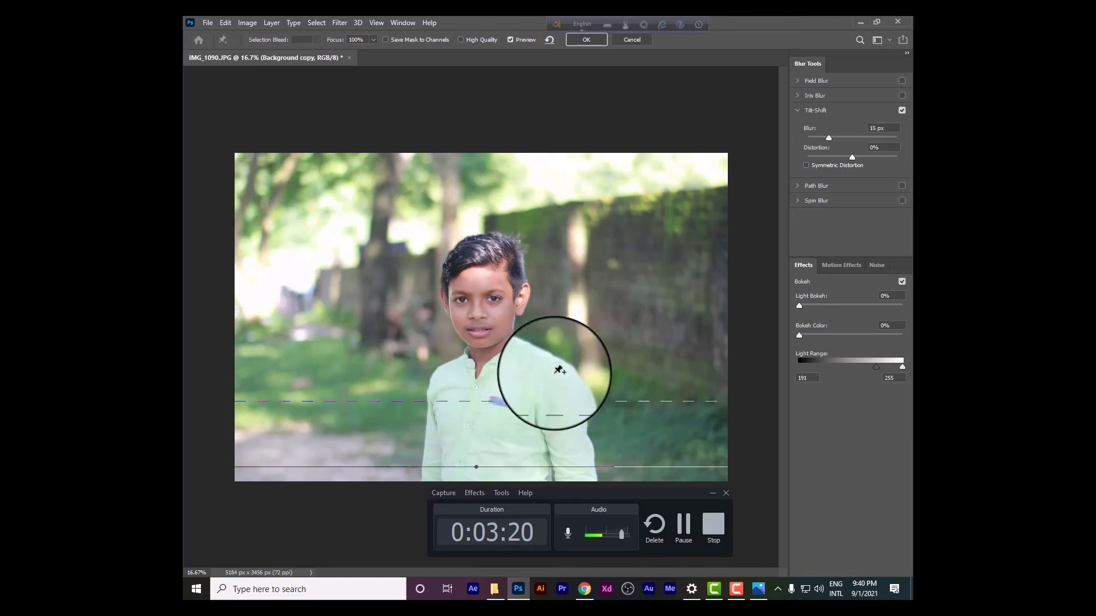
drag(824, 139, 852, 138)
drag(850, 139, 847, 141)
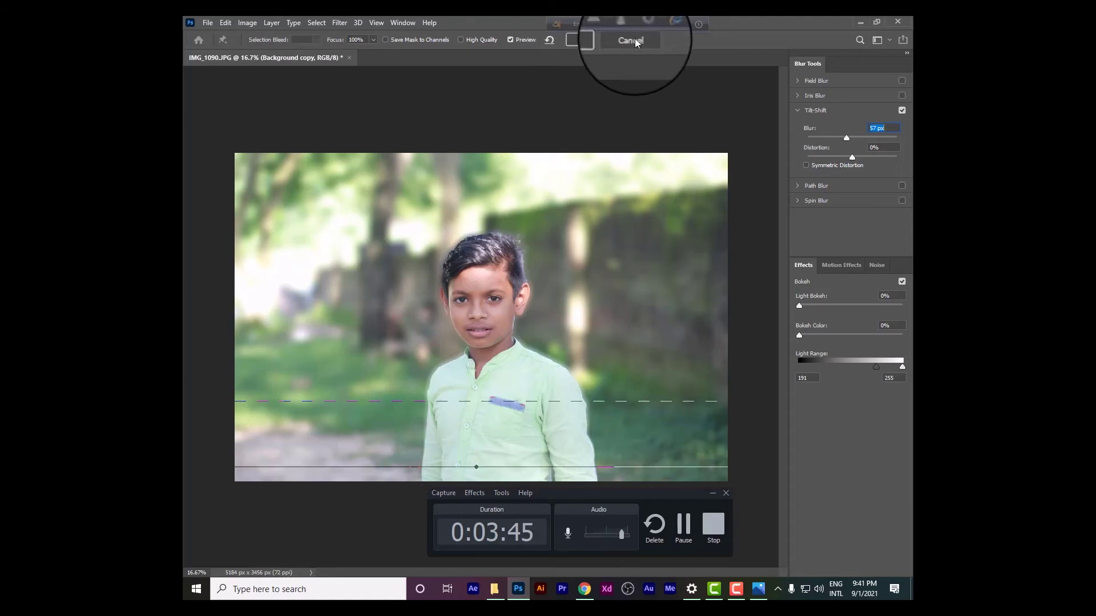
click(637, 41)
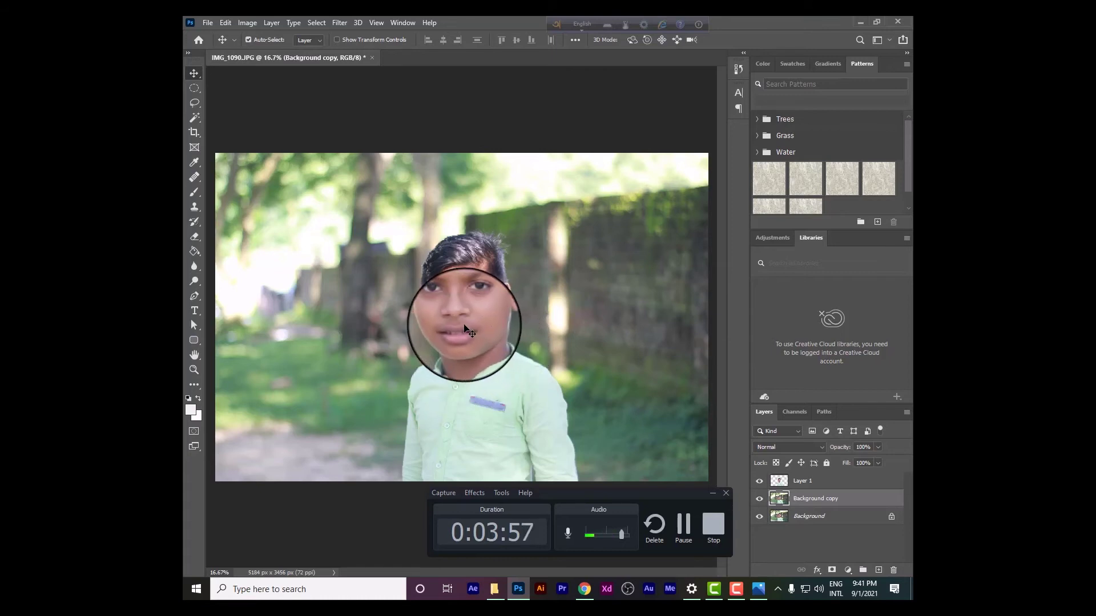
Start a Pen tool path at the photo's lower edge and trace the outer edge of the boy's left-hand sleeve up to the shoulder.
click(191, 371)
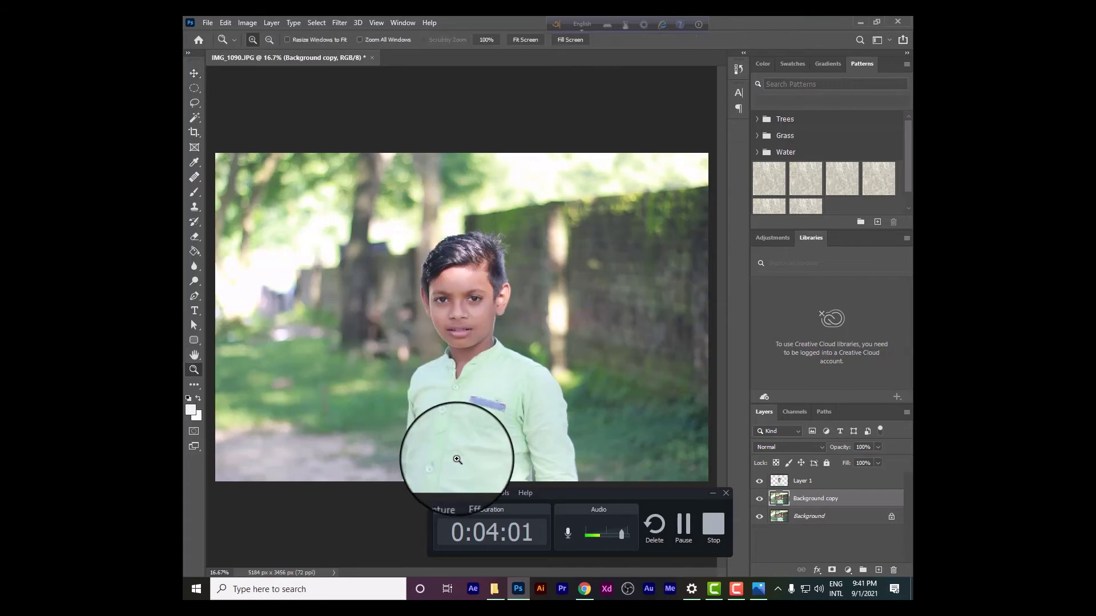
click(440, 450)
click(404, 457)
click(386, 459)
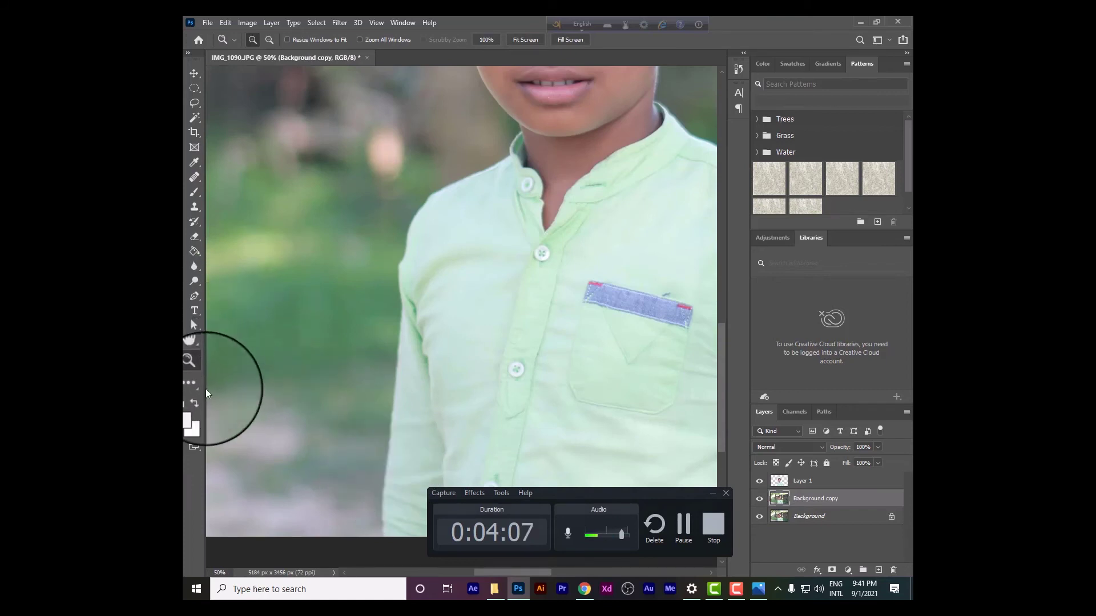
click(396, 482)
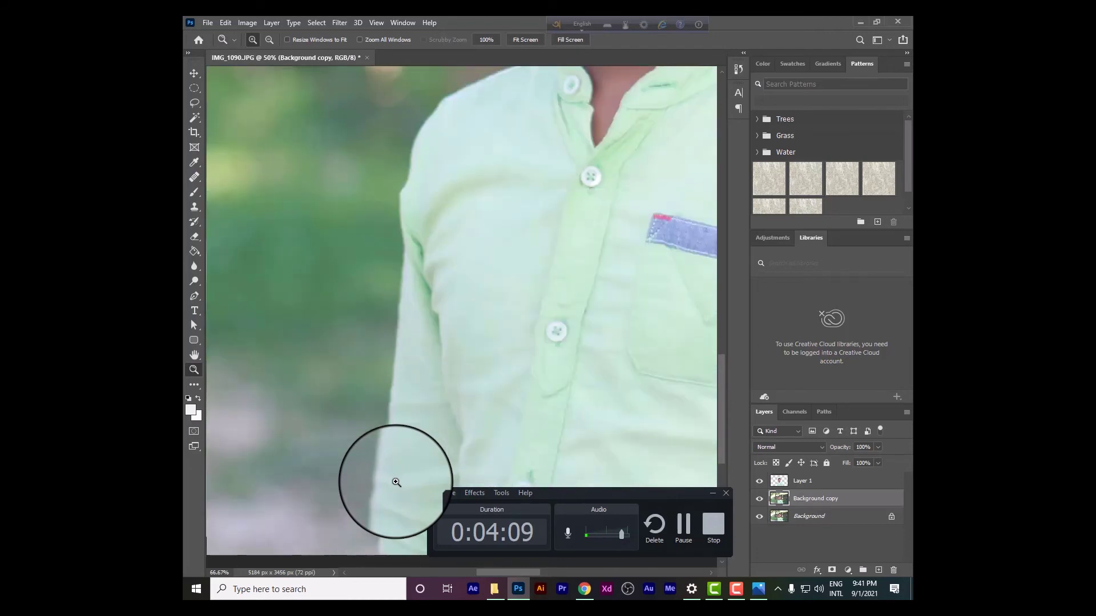
click(194, 296)
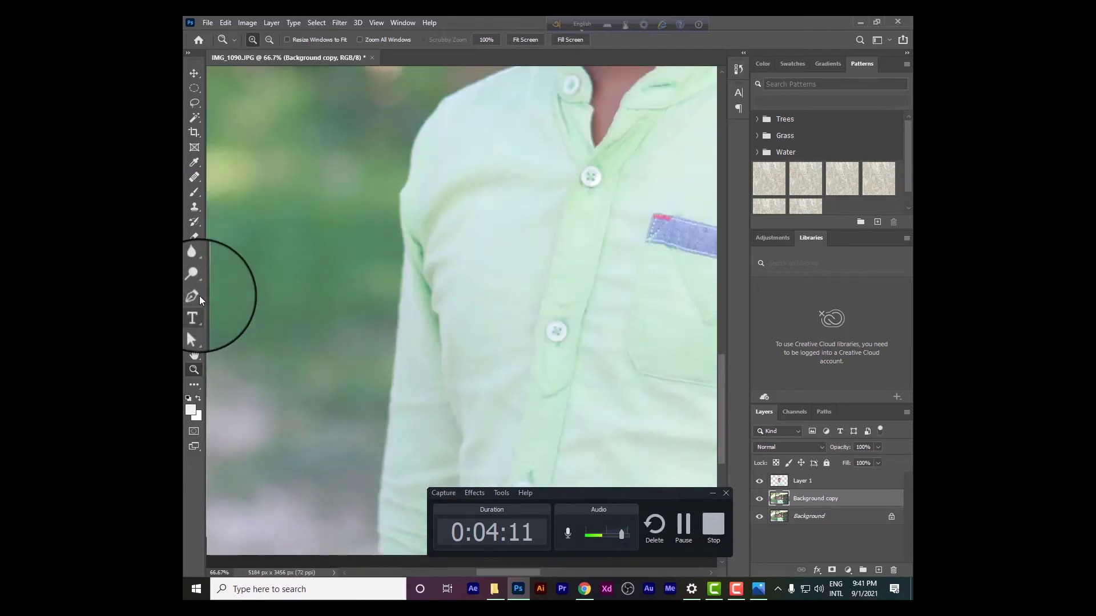
click(379, 553)
click(377, 509)
click(386, 470)
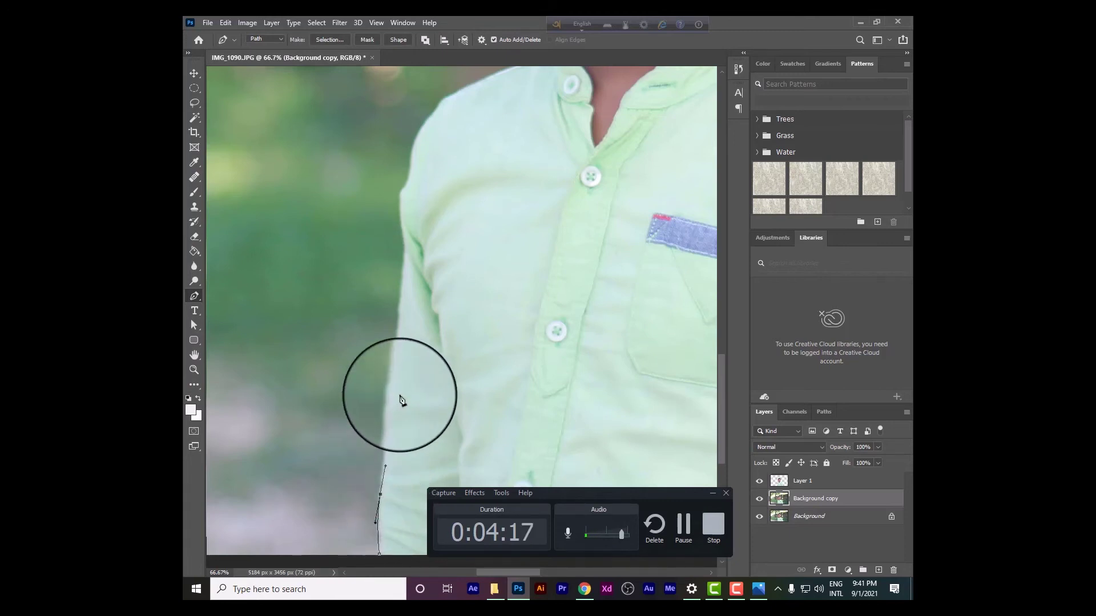
drag(394, 382, 394, 351)
drag(406, 258, 407, 235)
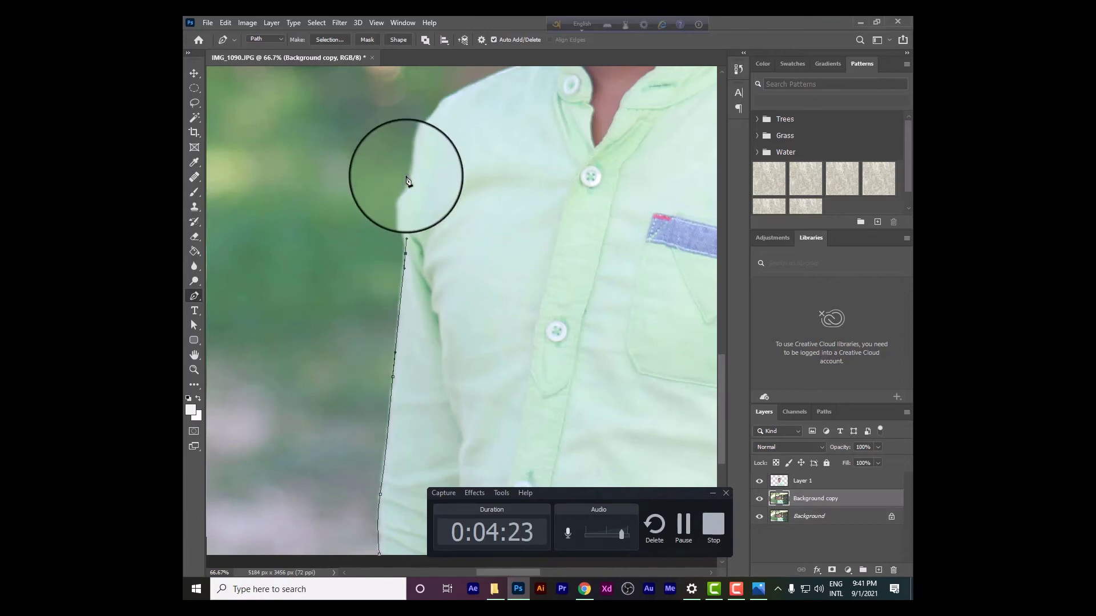
drag(401, 193, 421, 130)
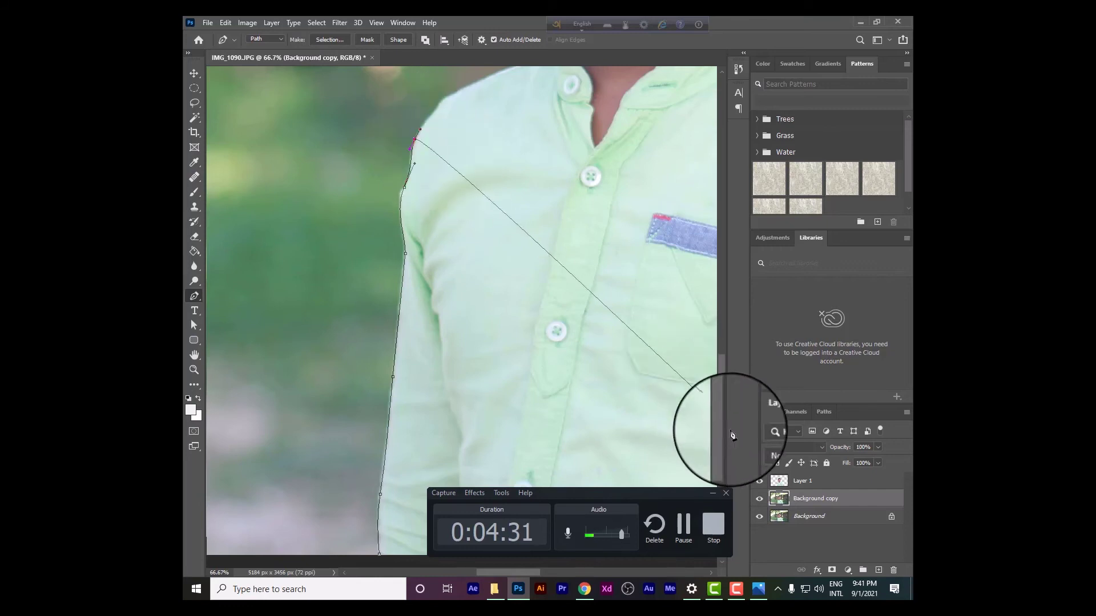
Continue the Pen path over the boy's left-hand shoulder and up the outer edge of his collar to the jaw.
drag(723, 410, 722, 392)
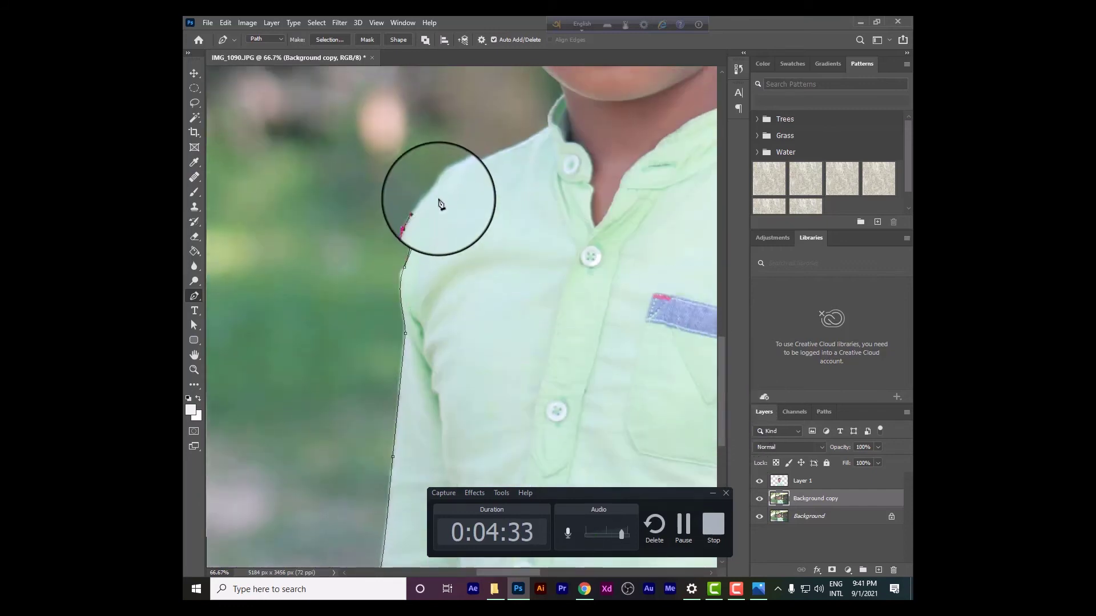
drag(439, 183, 450, 175)
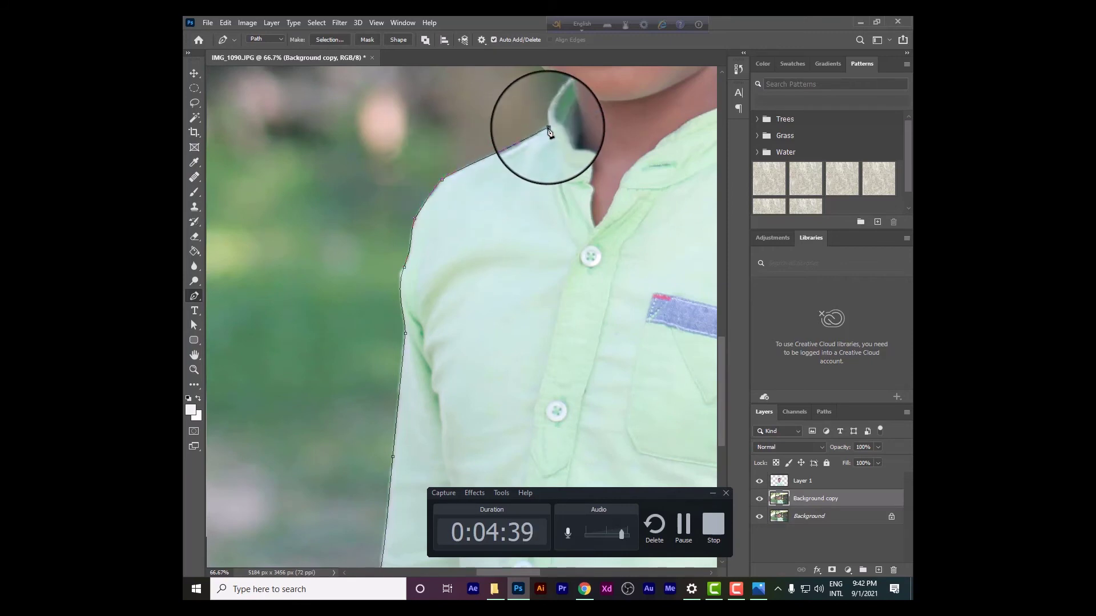
drag(563, 98, 584, 91)
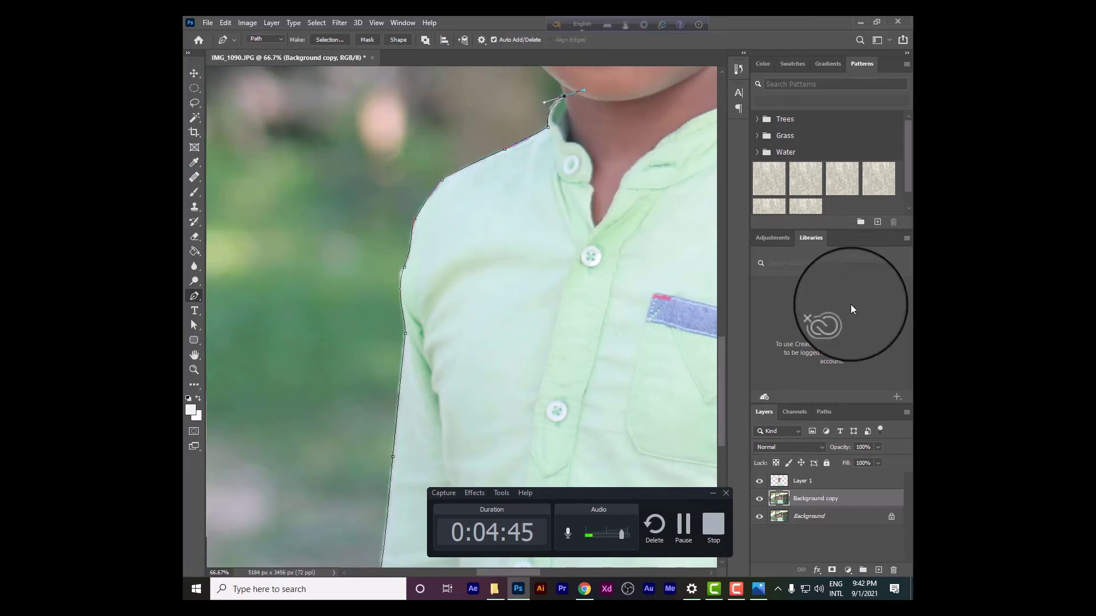
Extend the path with loose straight segments from the collar up past the boy's cheek and left-hand ear.
drag(723, 372, 727, 305)
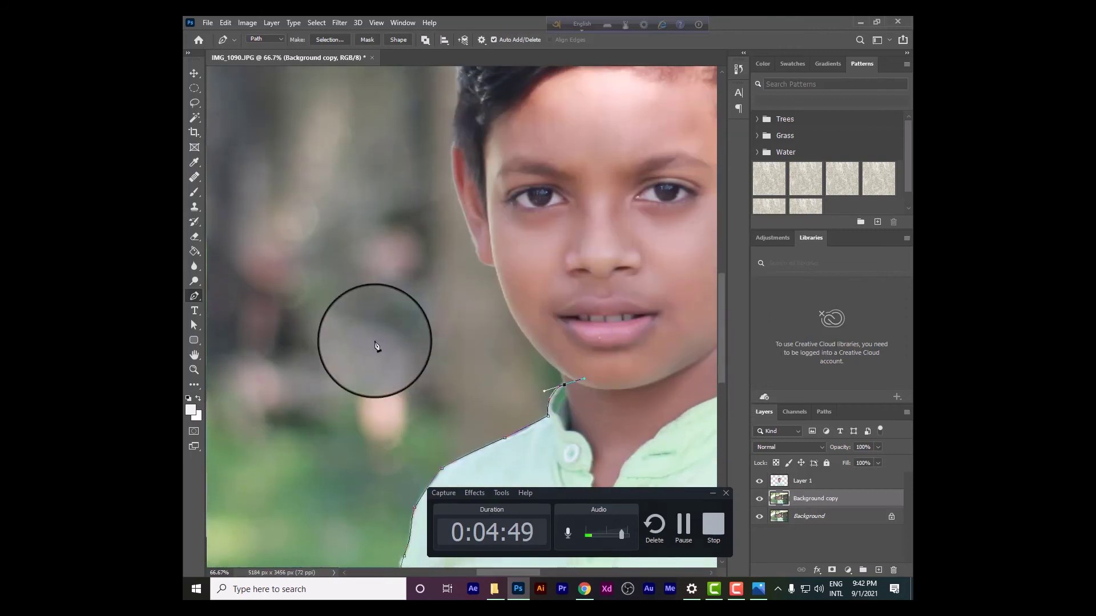
click(441, 276)
click(422, 159)
click(423, 113)
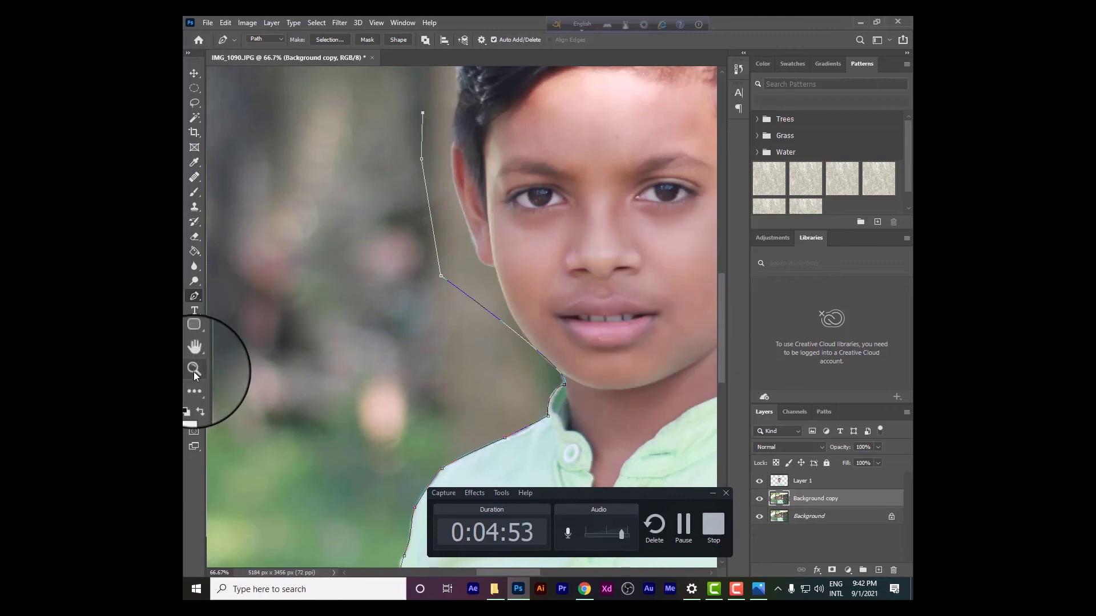
Carry the path around the left-hand side of the boy's hair and straight across the top of his head.
click(194, 370)
click(270, 40)
click(343, 230)
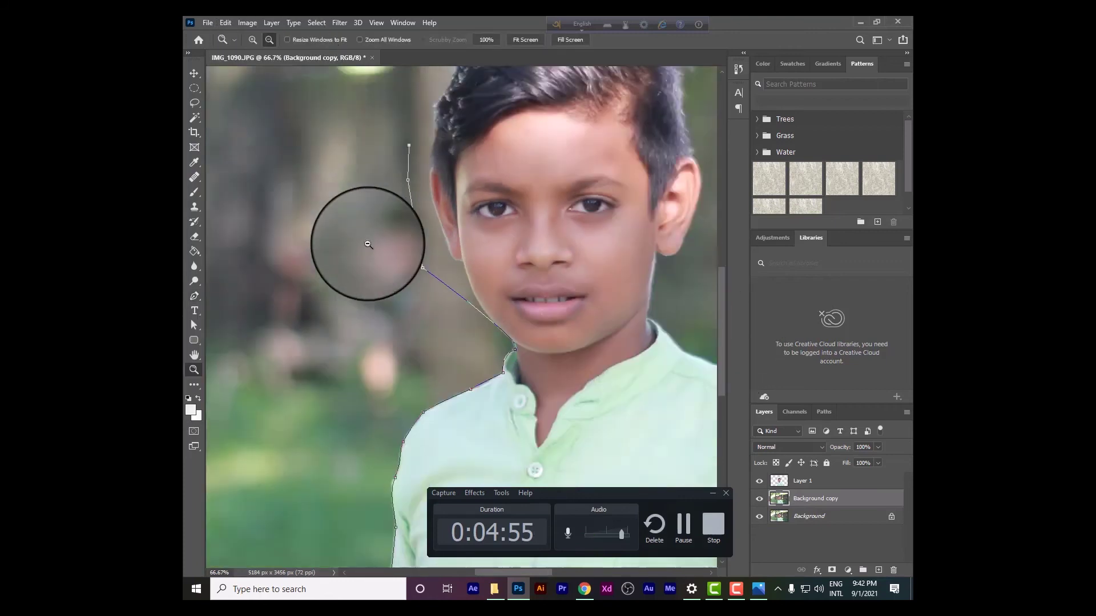
click(368, 244)
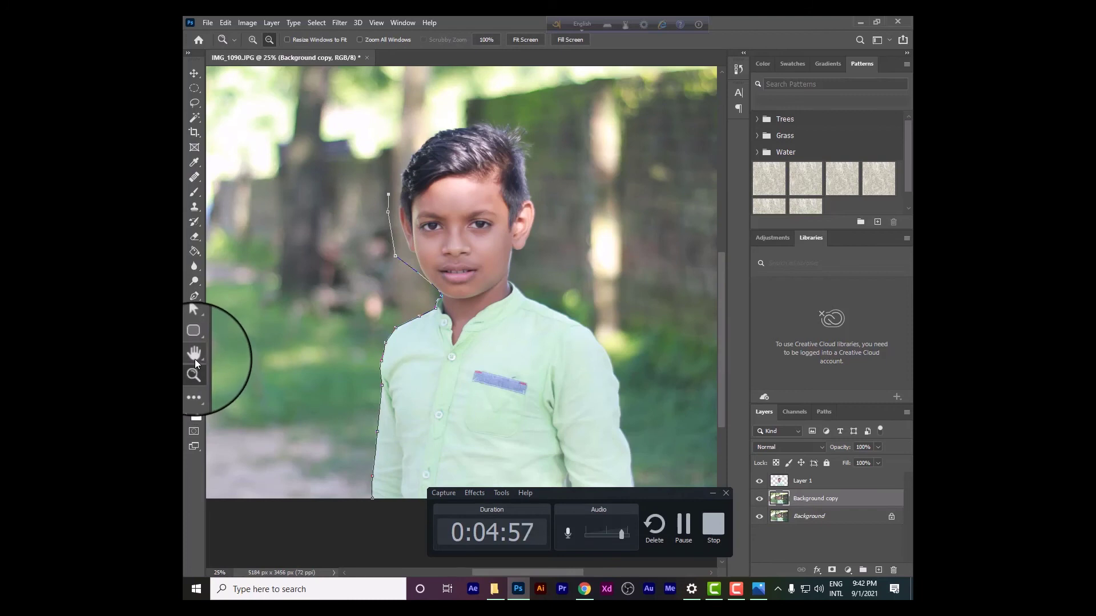
click(194, 296)
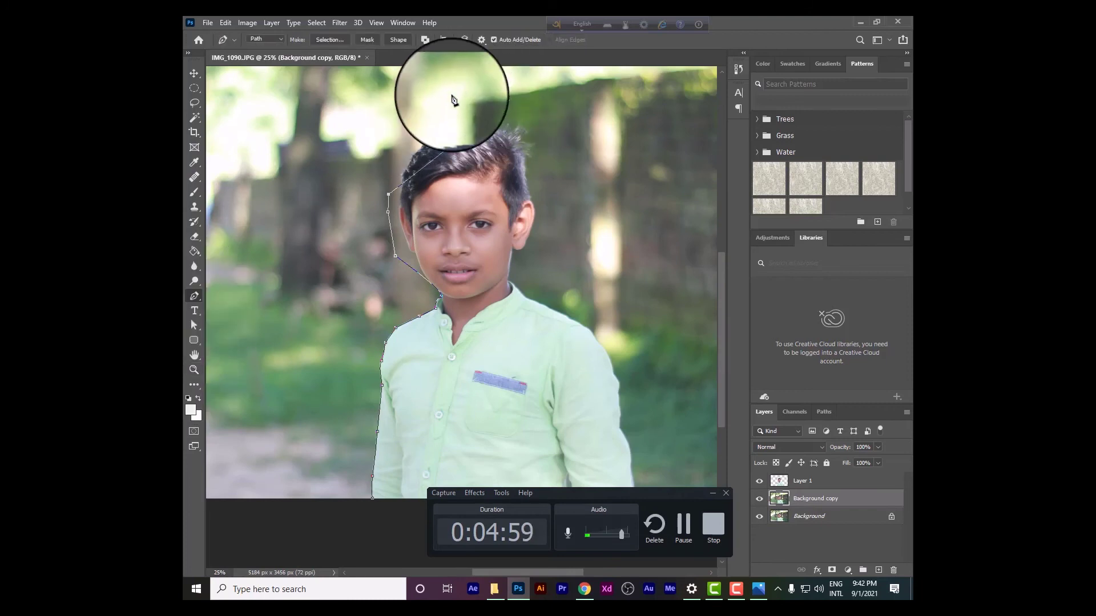
click(407, 127)
click(575, 125)
Run the path loosely down the right-hand side of the boy, outside his ear, shoulder and sleeve.
click(544, 208)
click(572, 242)
click(562, 287)
click(593, 311)
click(603, 316)
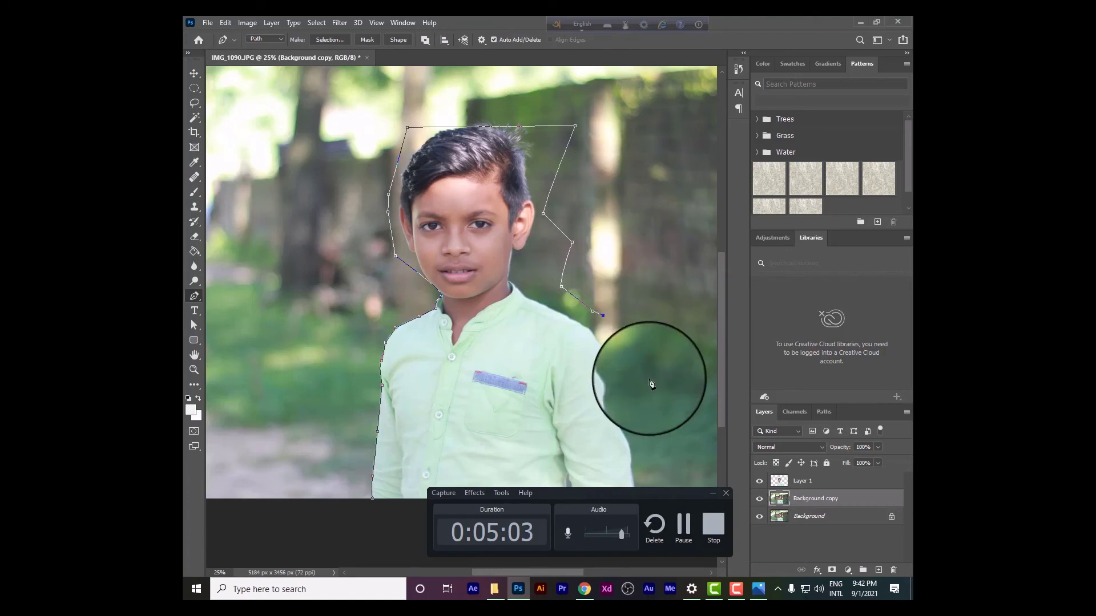
click(666, 435)
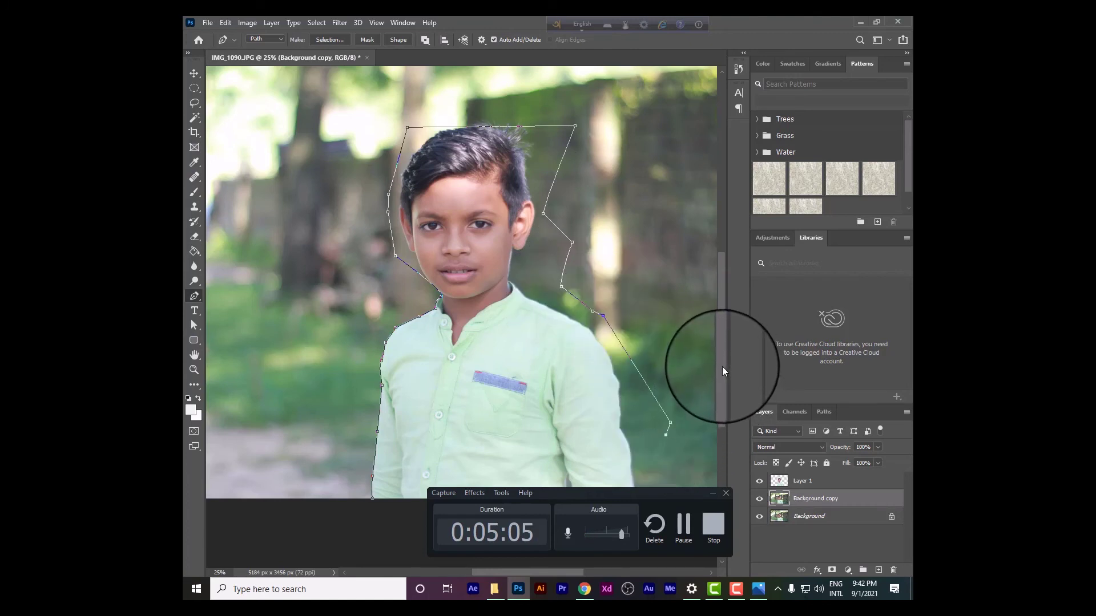
Route the path beneath the photo's lower edge and close it at its starting anchor by the left-hand sleeve.
drag(722, 367, 721, 407)
click(675, 401)
click(424, 408)
click(356, 411)
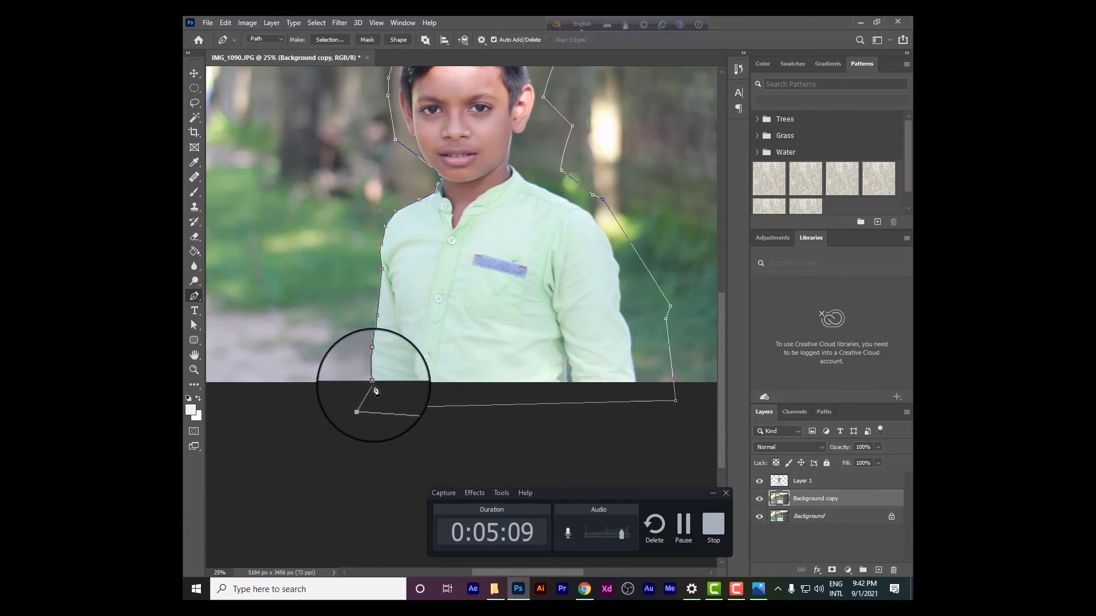
click(373, 382)
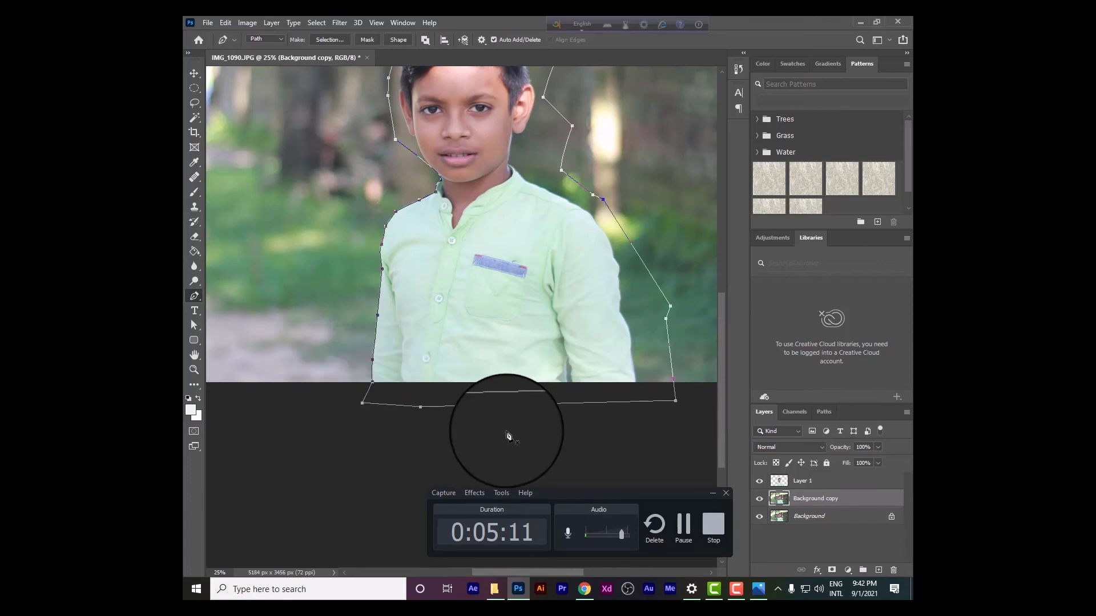
Copy the area inside the path onto its own layer by way of a new selection, and hide Layer 1.
right_click(470, 276)
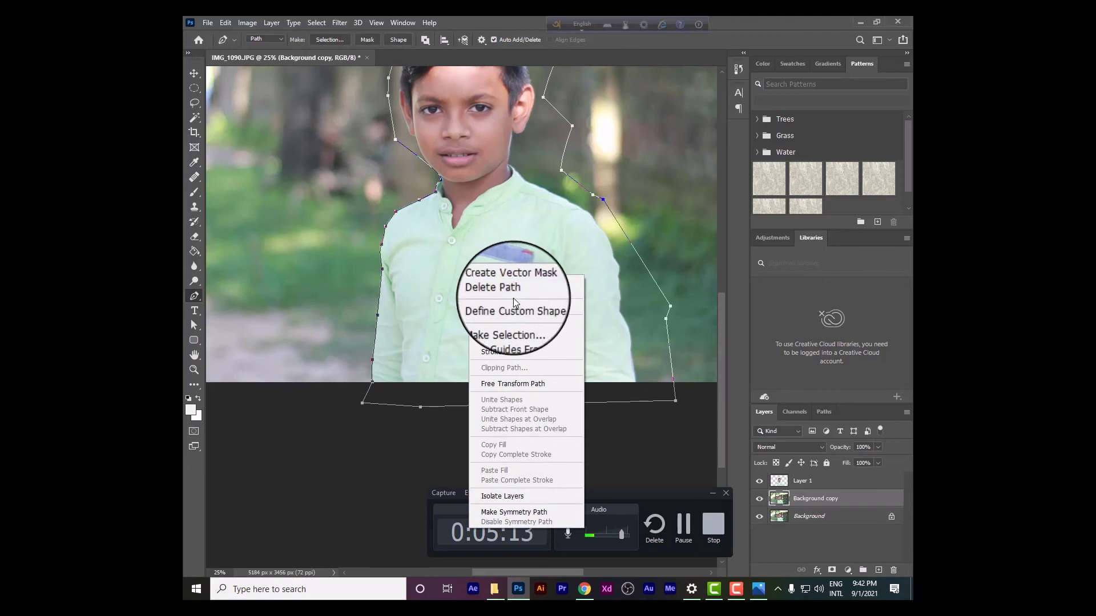
click(507, 320)
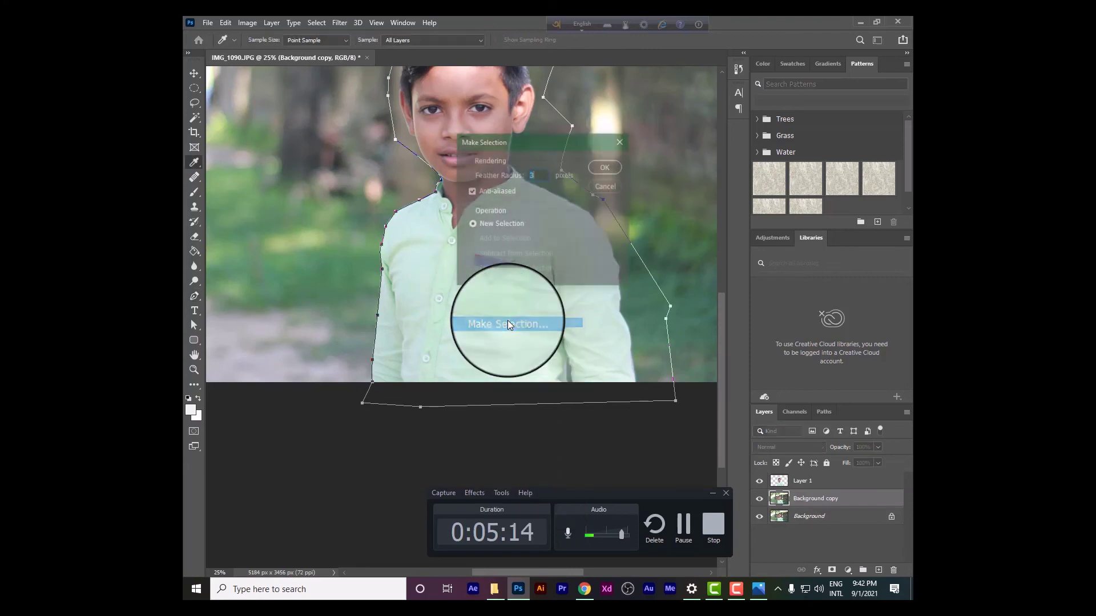
click(601, 166)
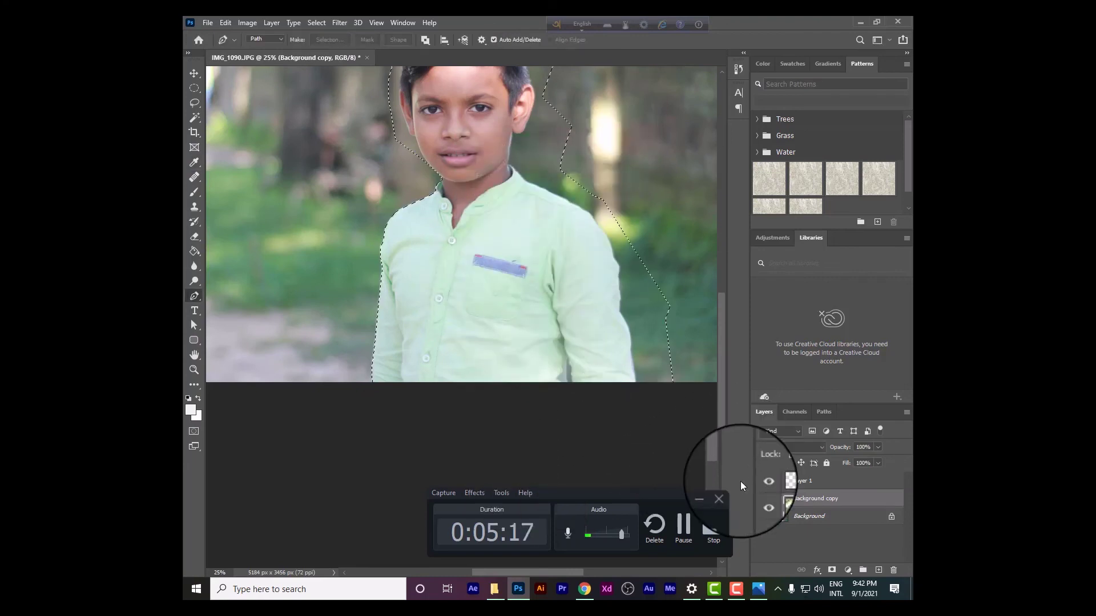
click(759, 483)
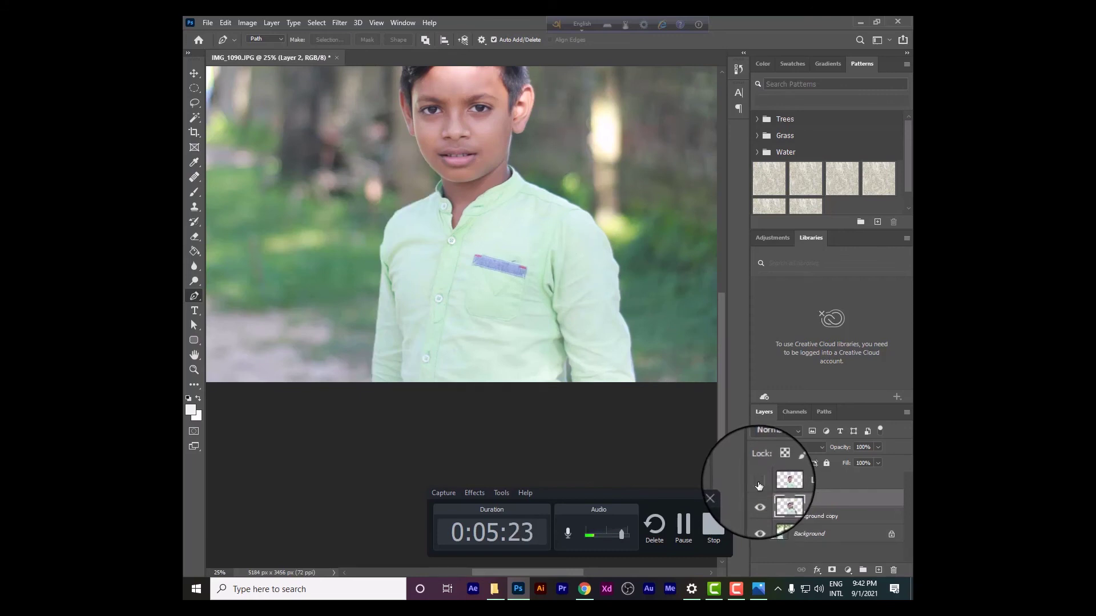
Try a Gaussian Blur on the Background copy layer, comparing radii of 42.9 and 3.5 pixels.
click(787, 516)
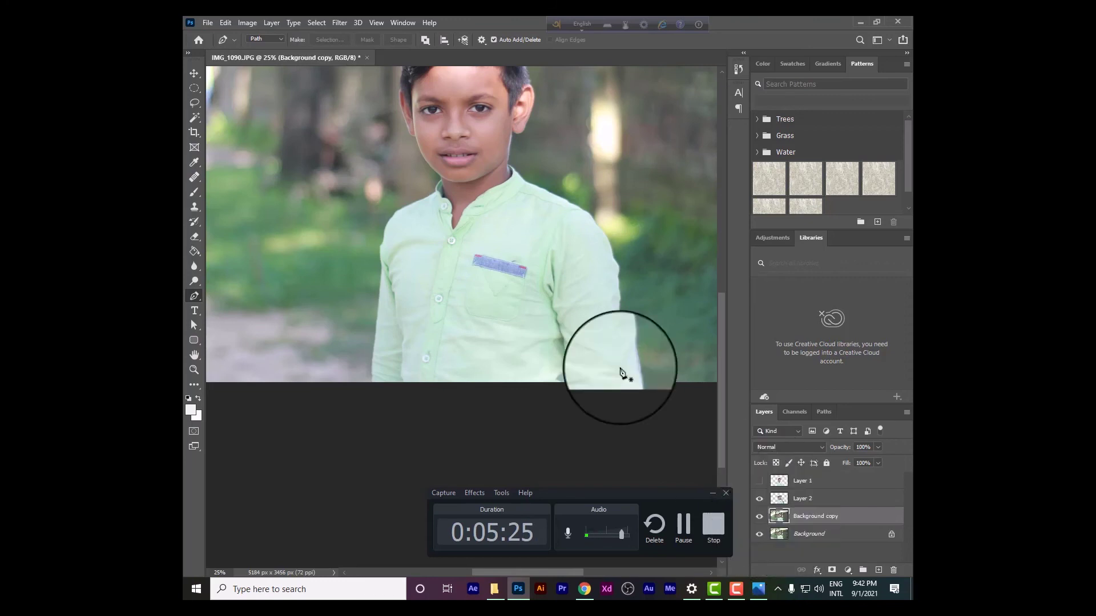
click(340, 23)
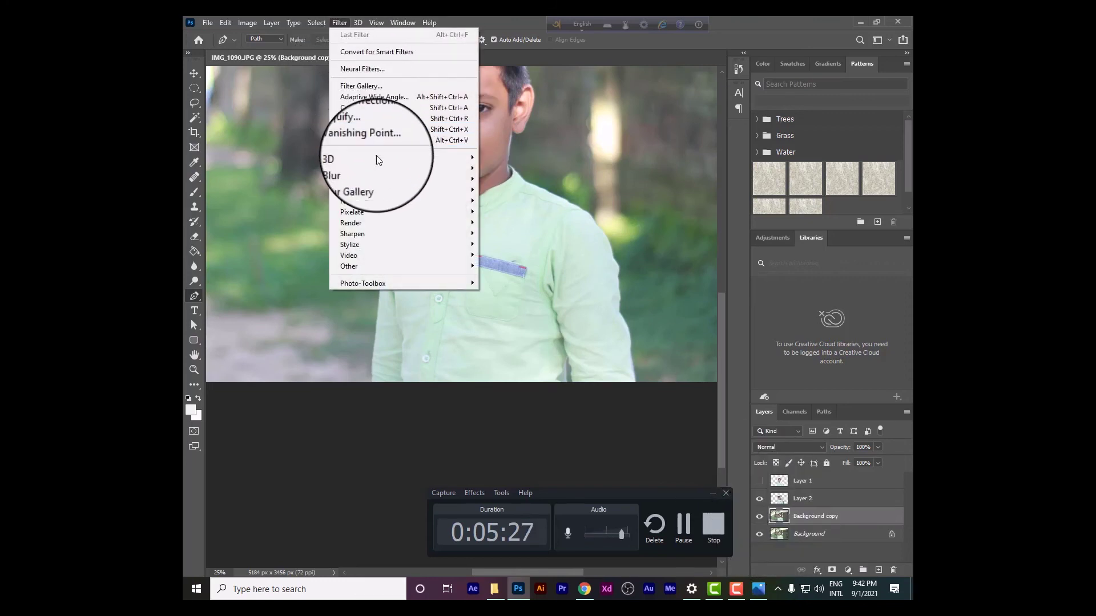
mouse_move(388, 169)
click(523, 213)
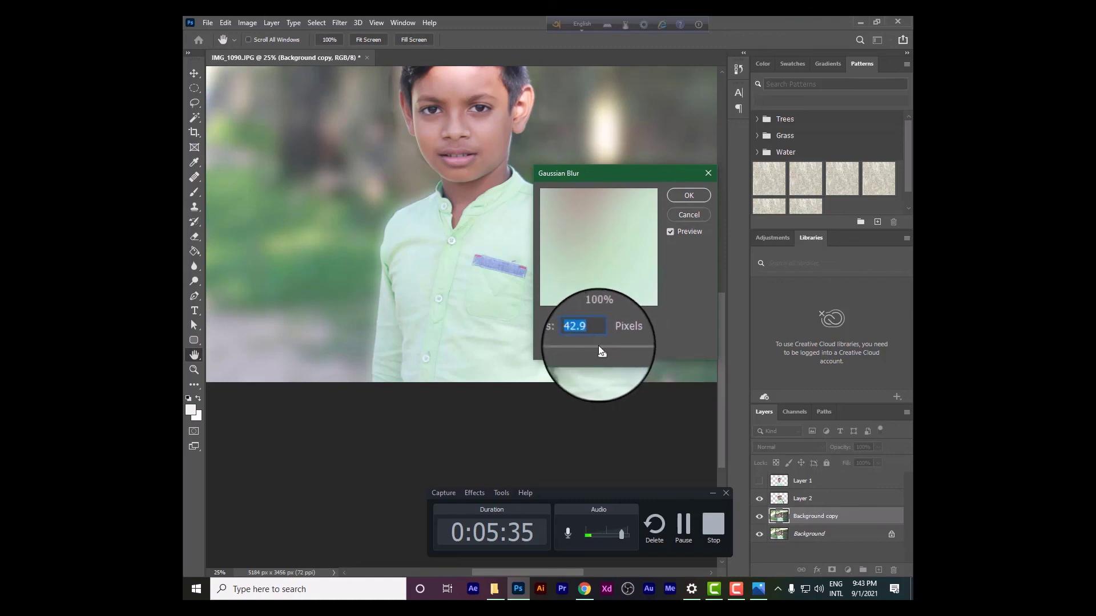
drag(598, 346, 564, 353)
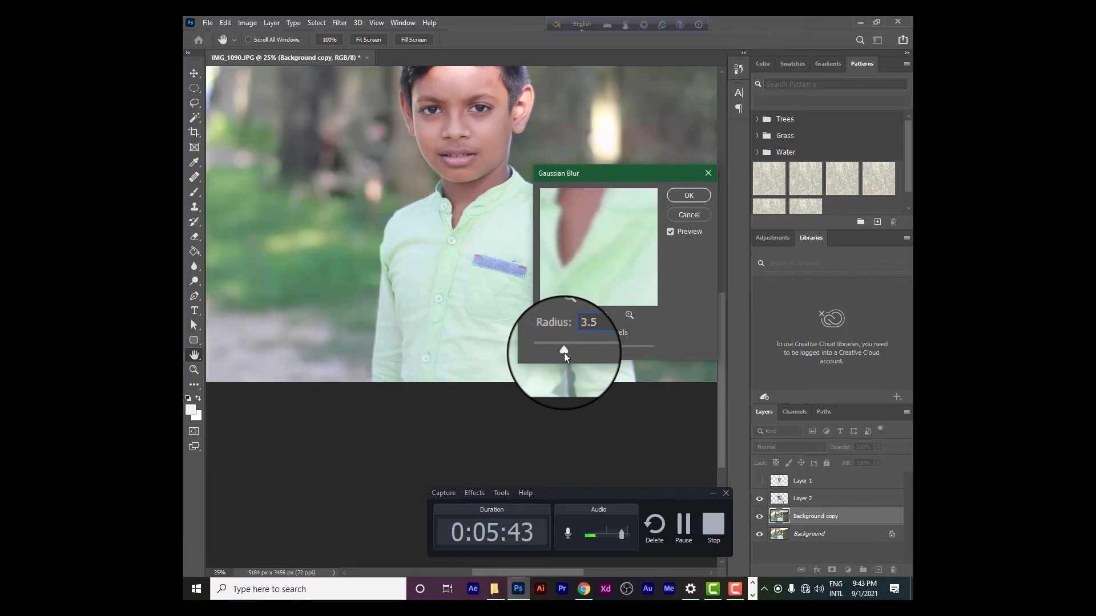
click(690, 212)
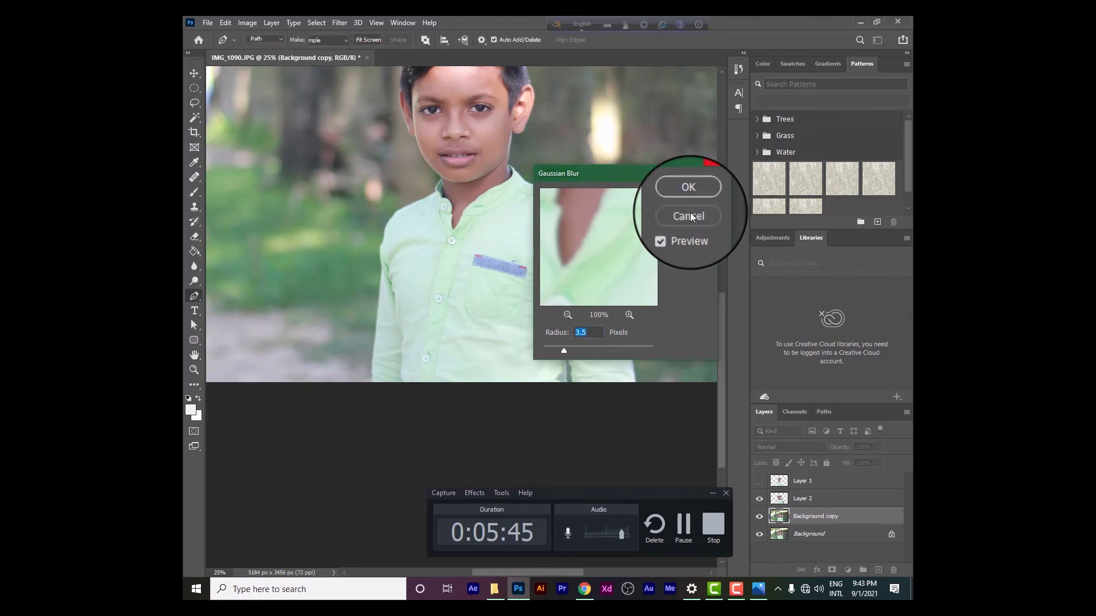